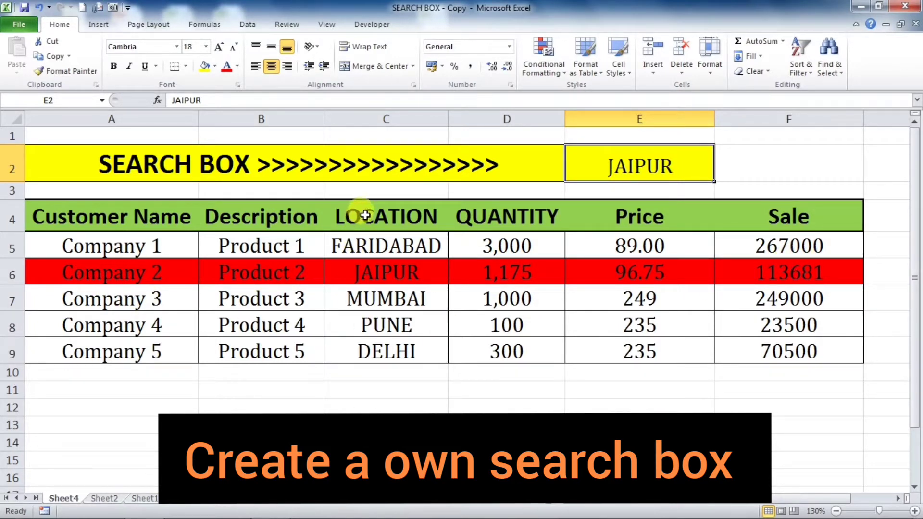
Replace the search box value in E2 with DELHI
double_click(688, 163)
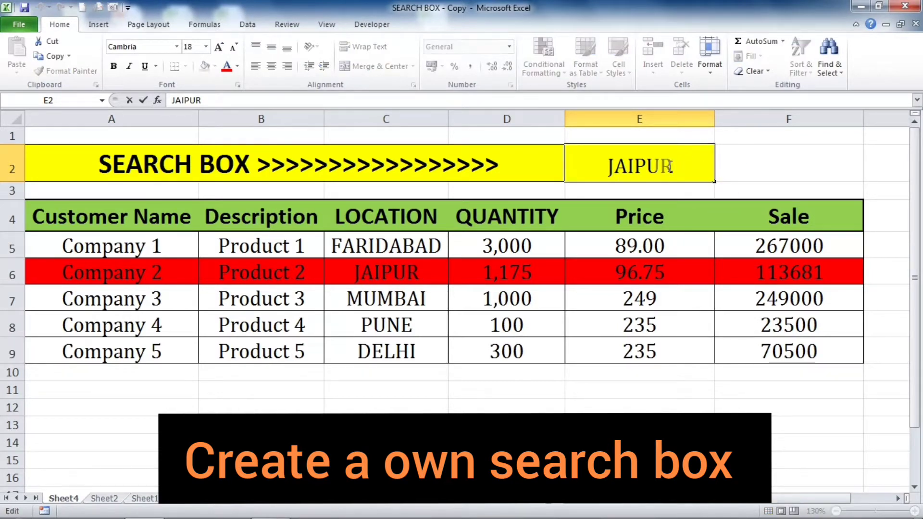
key("BackSpace")
key("BackSpace")
key("BackSpace")
key("BackSpace")
key("BackSpace")
key("BackSpace")
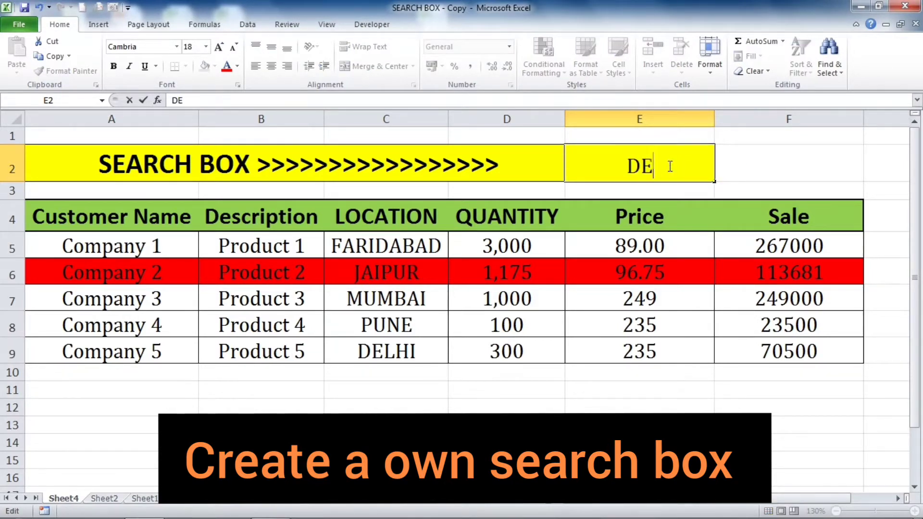
type("DELHI")
key("Return")
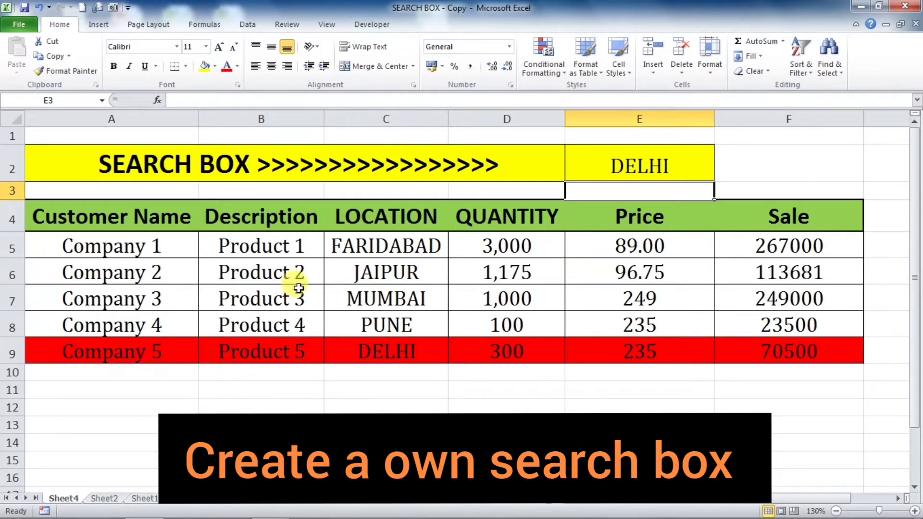
Replace the search box value in E2 with the partial location name BAI
left_click(681, 162)
double_click(680, 162)
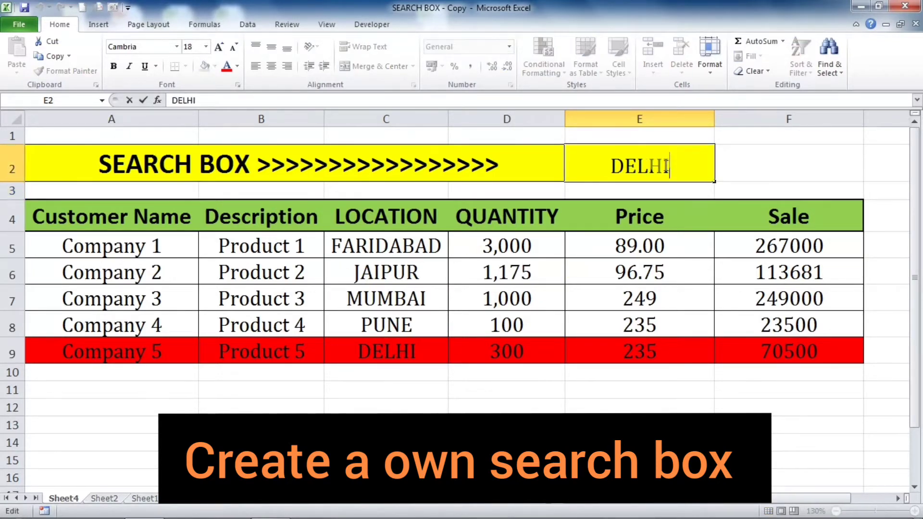
key("BackSpace")
key("BackSpace")
key("BackSpace")
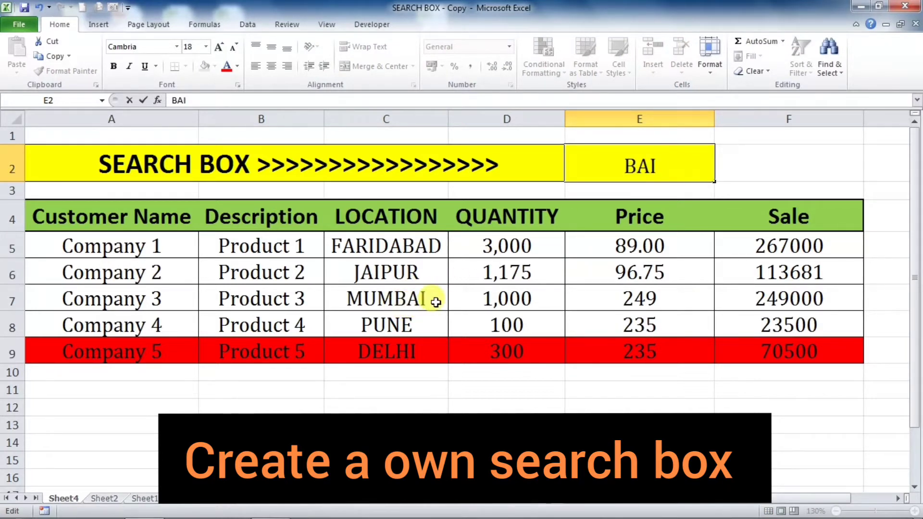
key("Return")
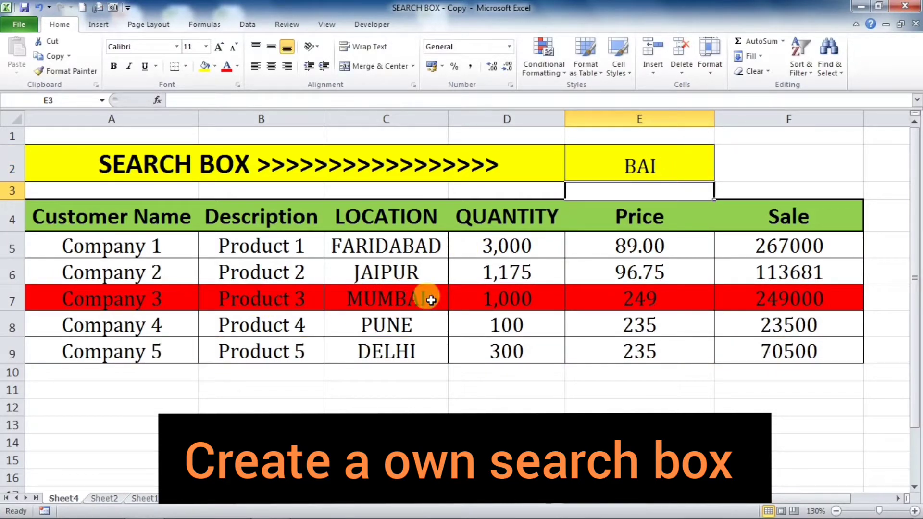
Replace the search box value in E2 with the number 235
left_click(665, 170)
double_click(661, 170)
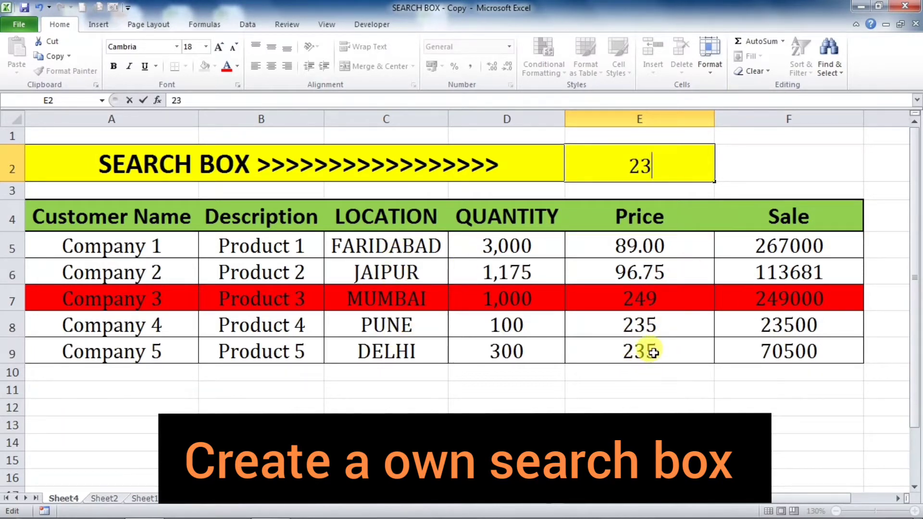
key("Return")
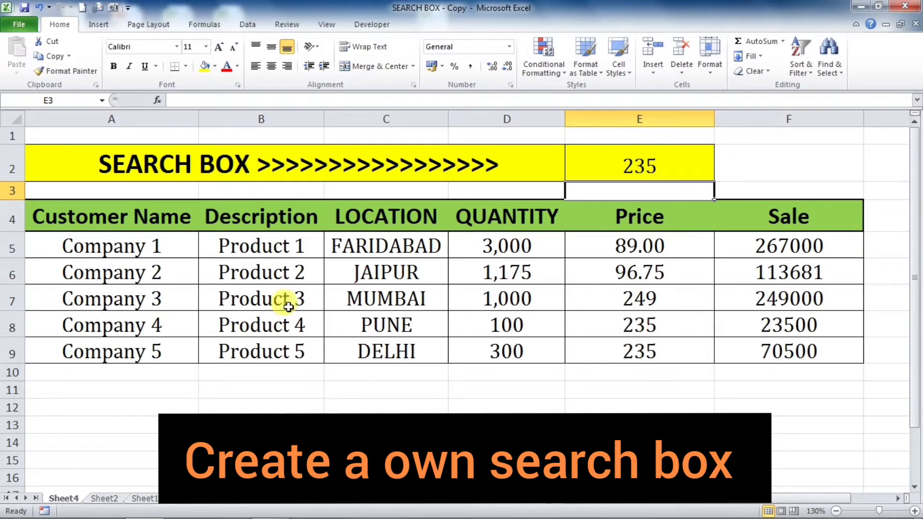
On Sheet2, replace the search box value in C2 with the quantity 121
left_click(104, 499)
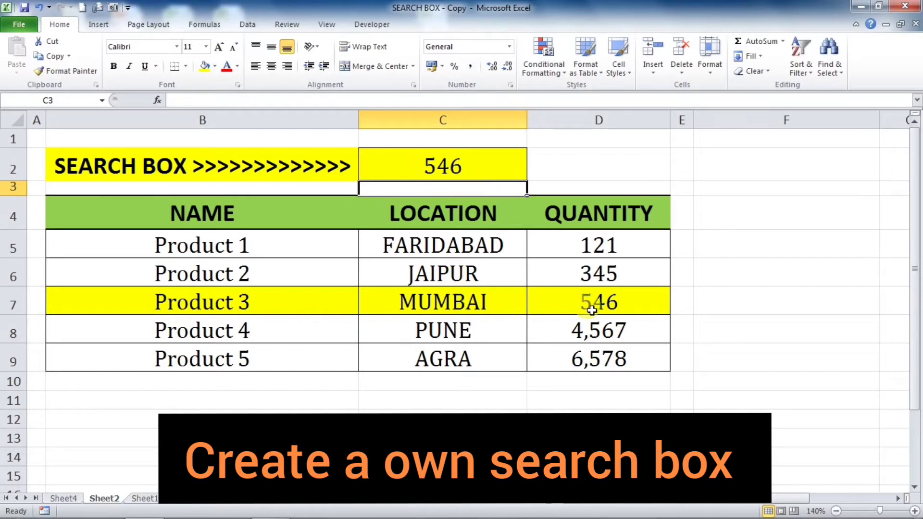
left_click(471, 170)
double_click(472, 171)
key("BackSpace")
key("BackSpace")
key("BackSpace")
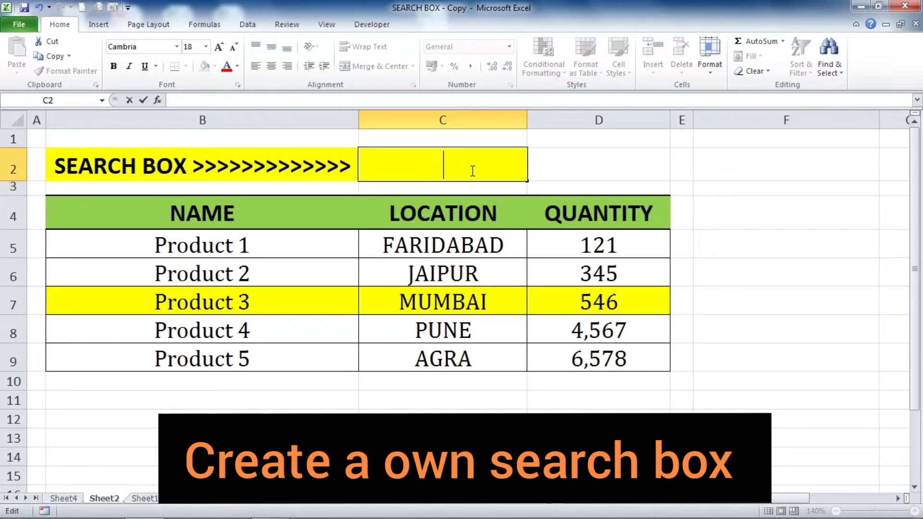
type("121")
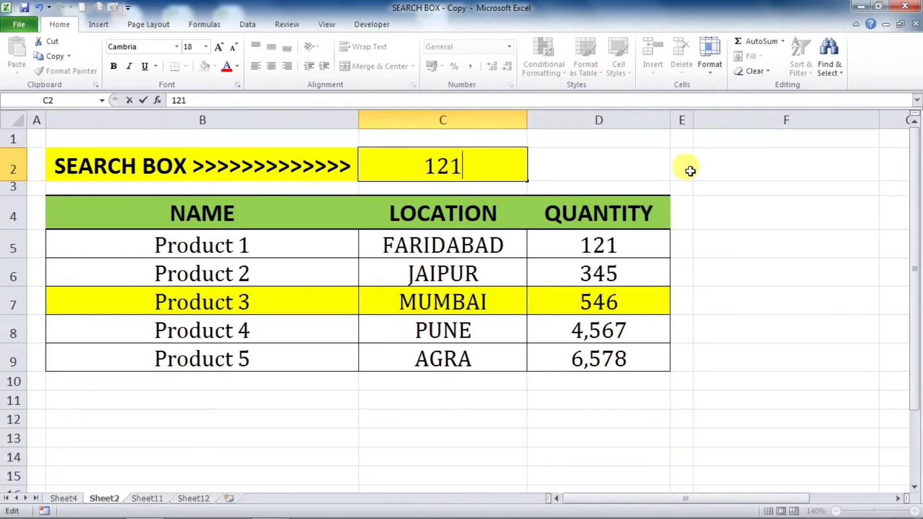
left_click(718, 190)
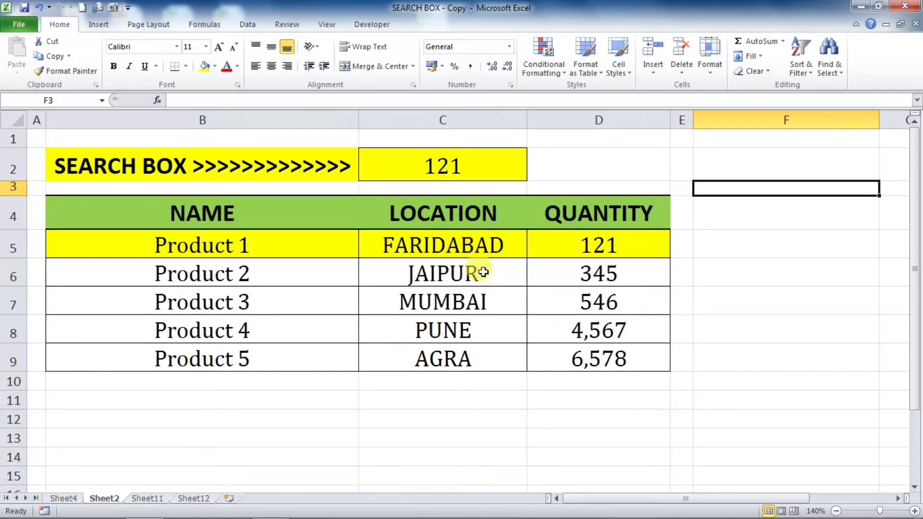
Replace the search box value in C2 with the location AGRA
left_click(484, 146)
double_click(488, 160)
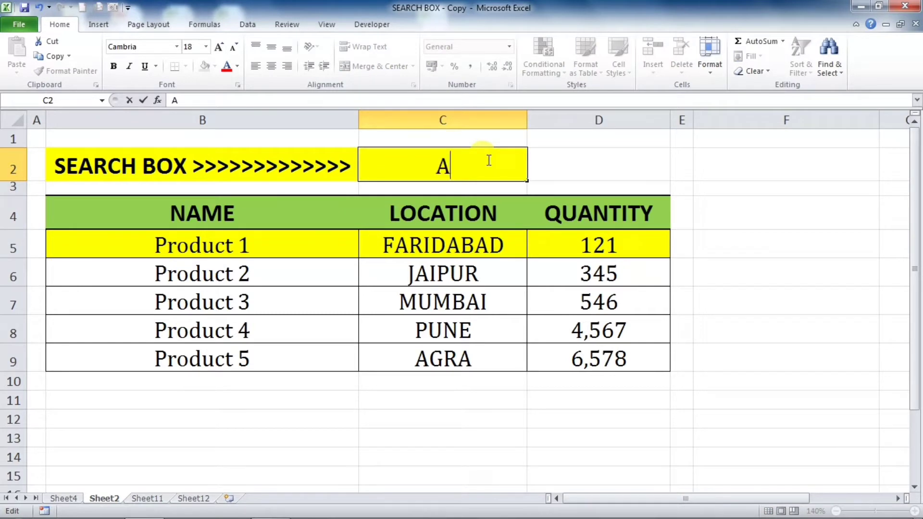
type("AGRA")
key("Return")
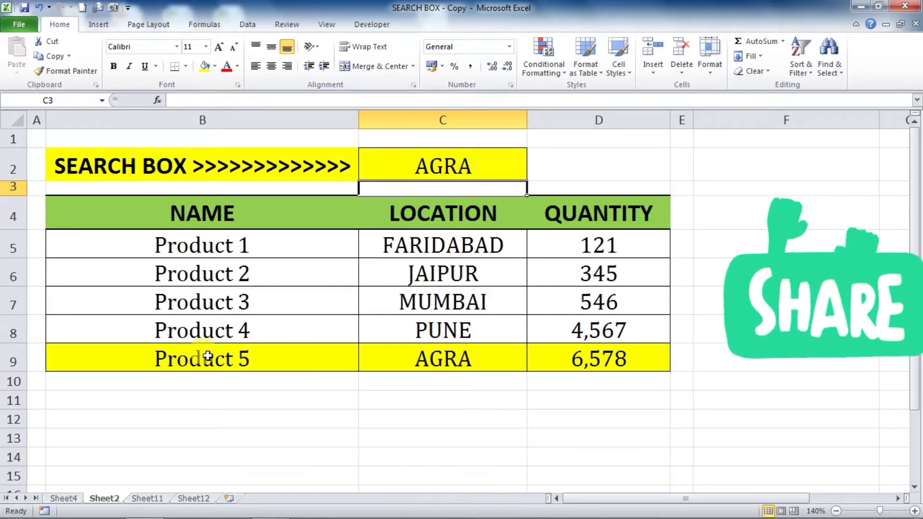
Copy the text Product 2 from the NAME column and paste it into the search box in C2
double_click(251, 274)
left_click_drag(247, 270, 146, 282)
key("ctrl+c")
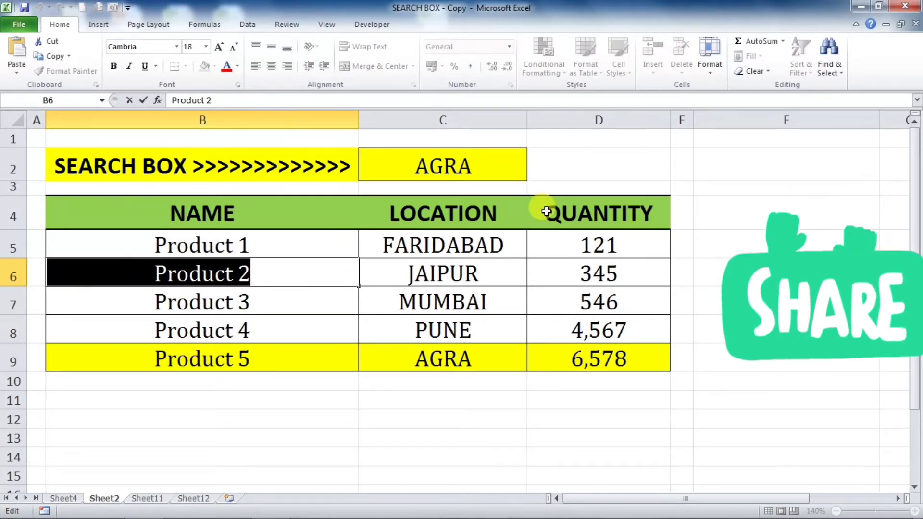
left_click(490, 163)
key("ctrl+v")
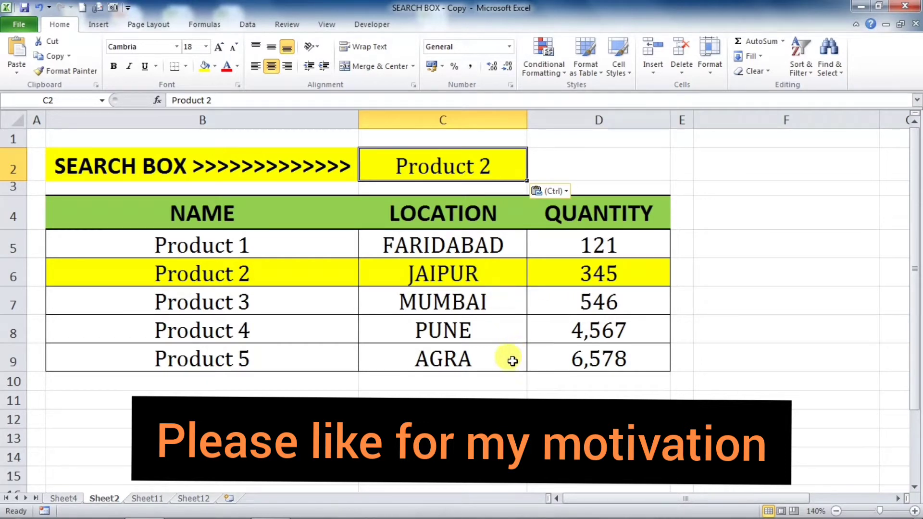
left_click(519, 389)
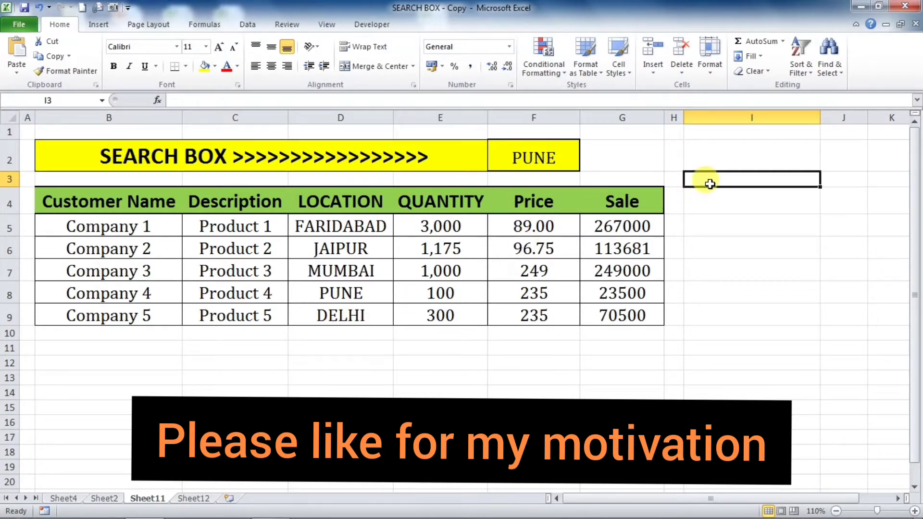
In cell I3 of Sheet11, enter the formula =SEARCH($F$2,$D4), referring to the search box and the LOCATION header
type("=SEAR")
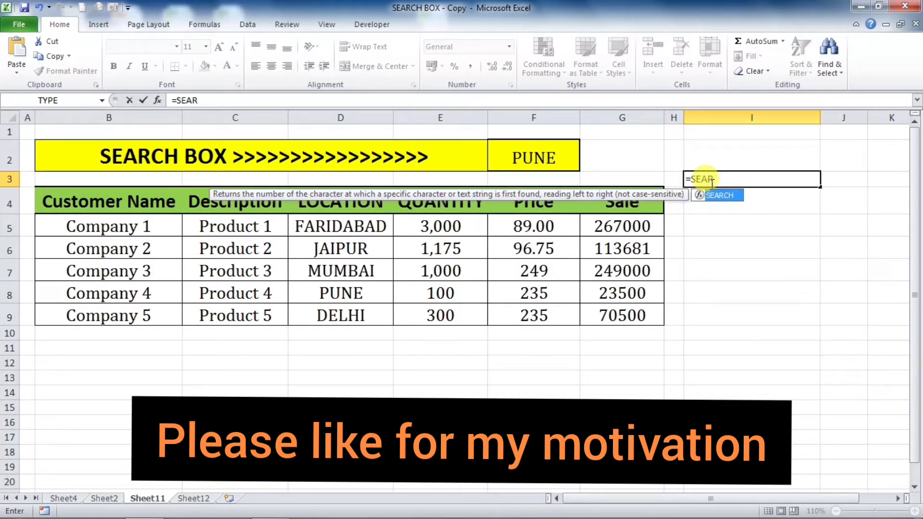
key("Tab")
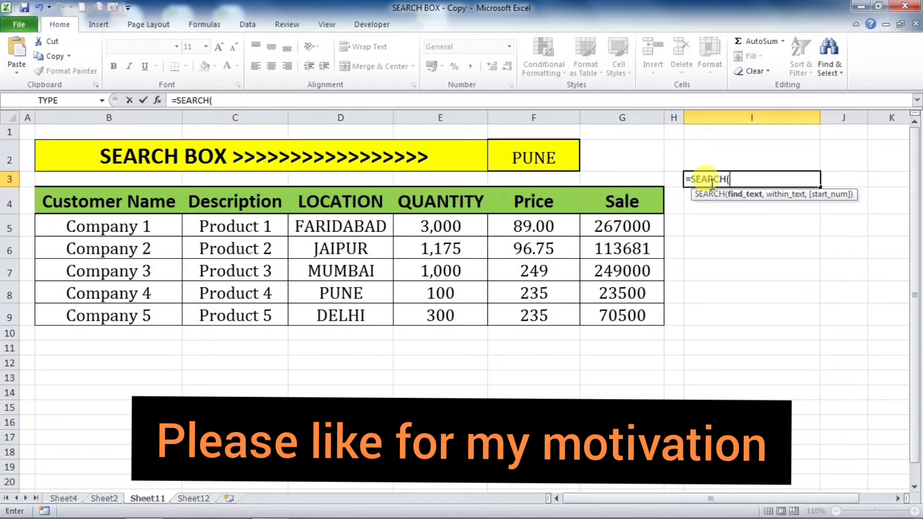
left_click(549, 158)
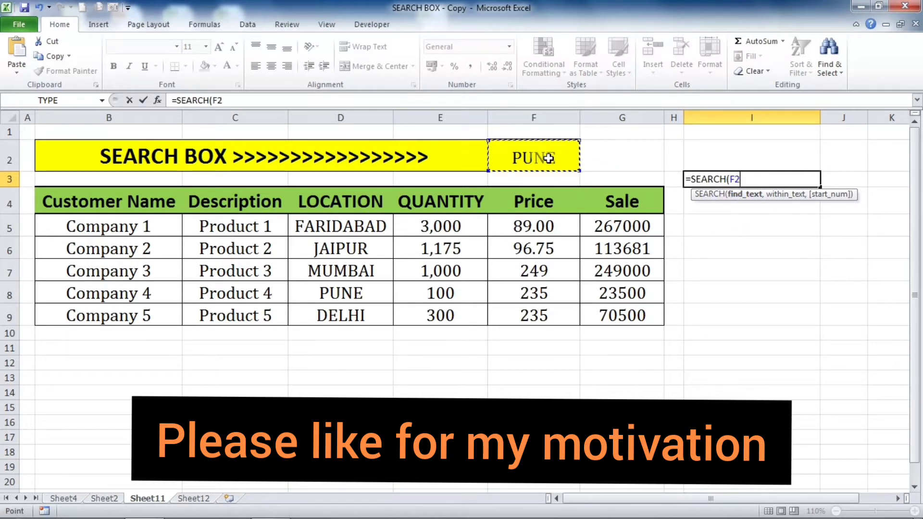
key("F4")
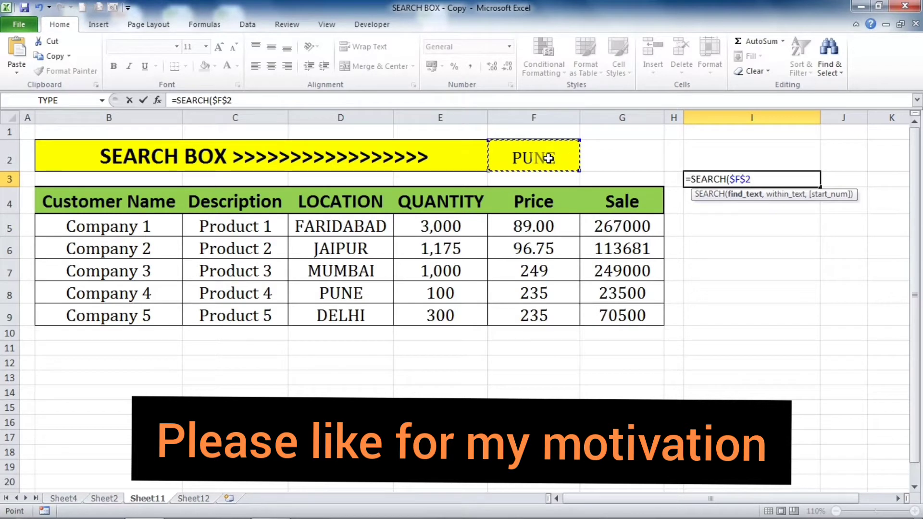
type(",")
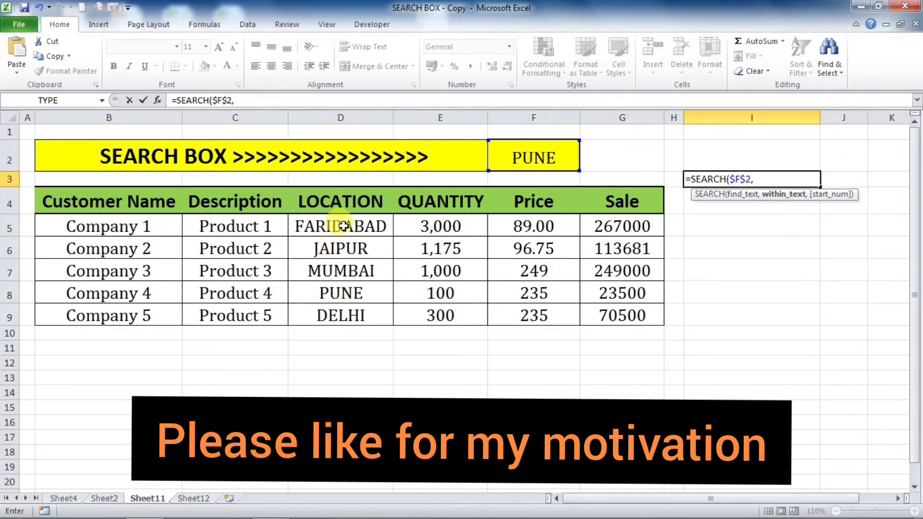
left_click(336, 201)
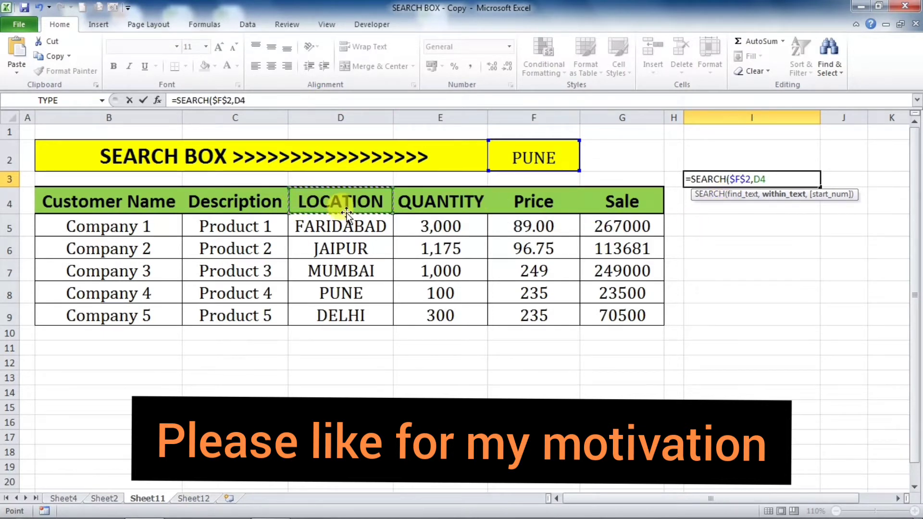
left_click(755, 180)
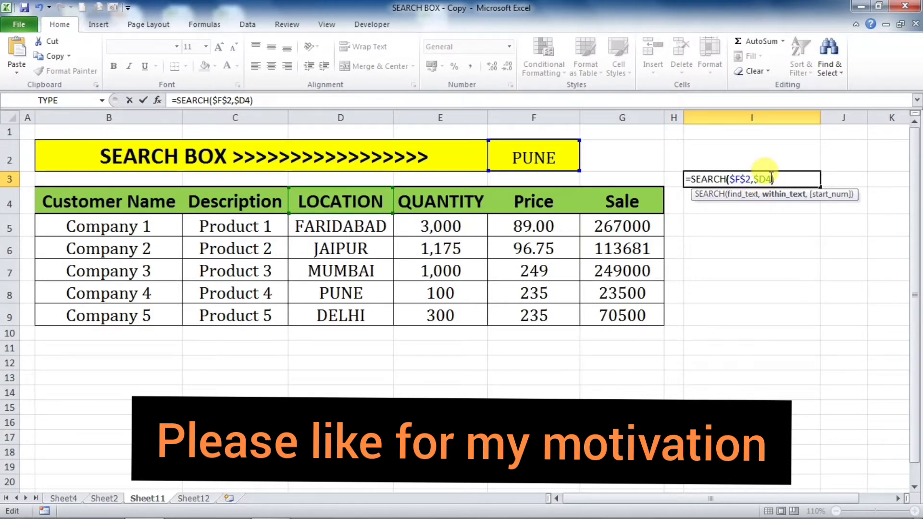
key("Return")
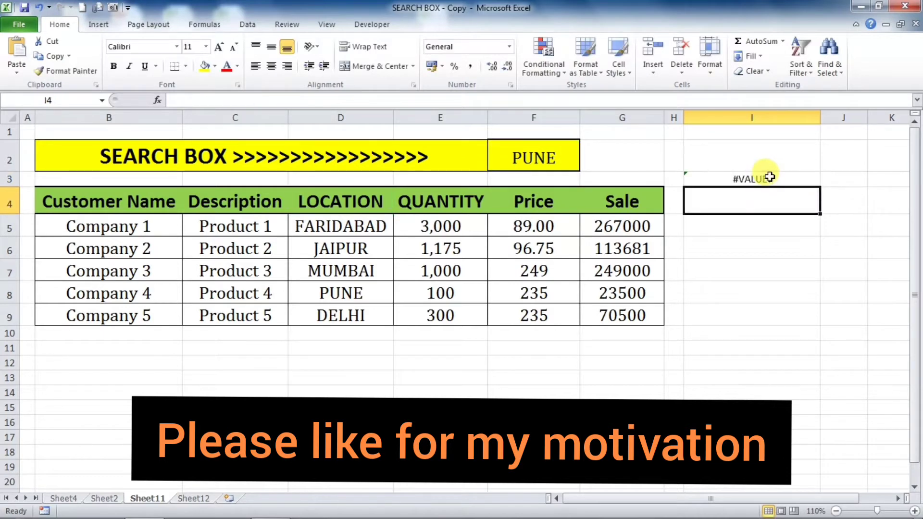
Copy the SEARCH formula text from cell I3 and leave the cell unchanged
left_click(736, 179)
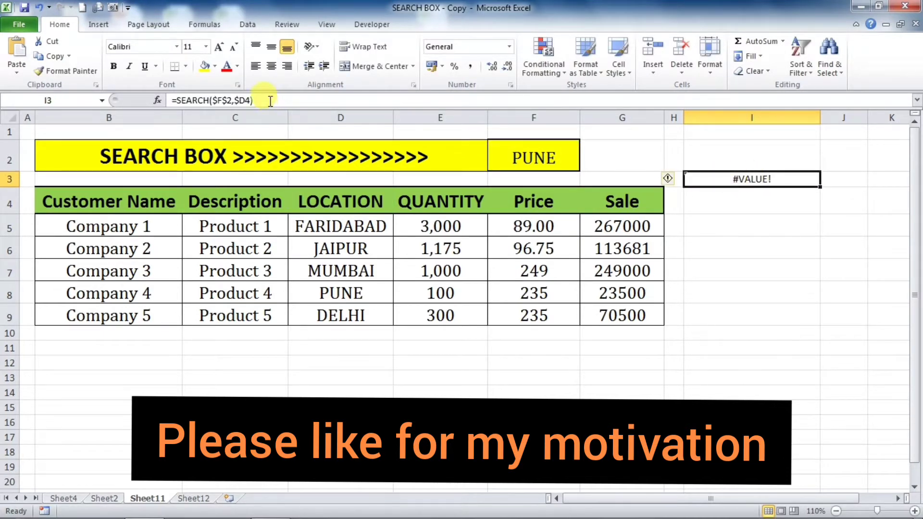
left_click_drag(271, 101, 168, 100)
key("ctrl+c")
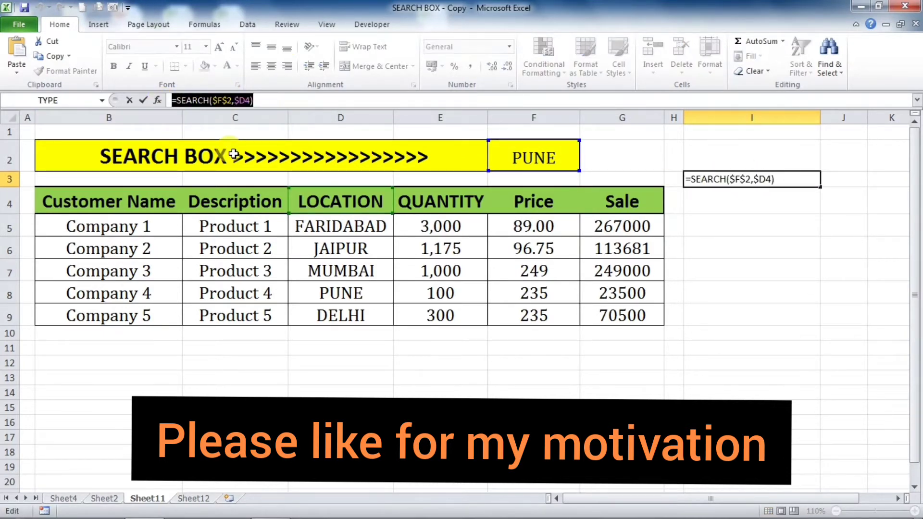
key("Escape")
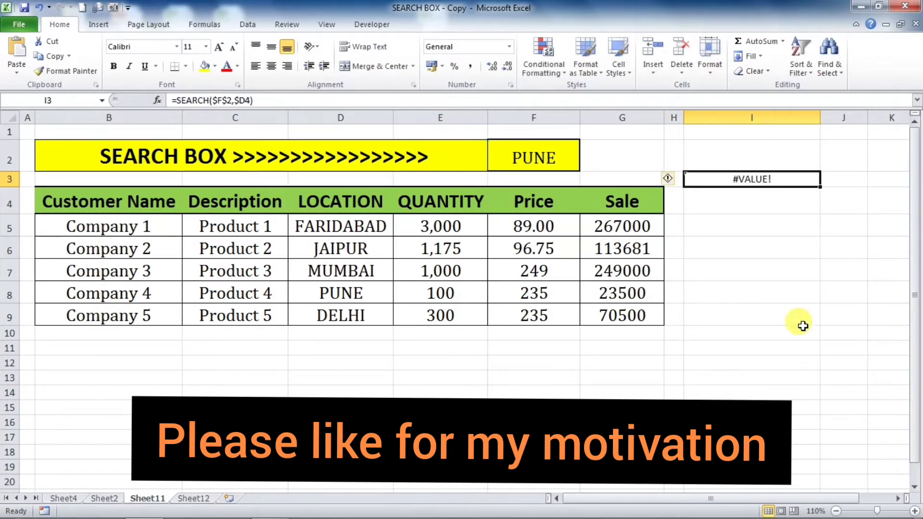
left_click(763, 312)
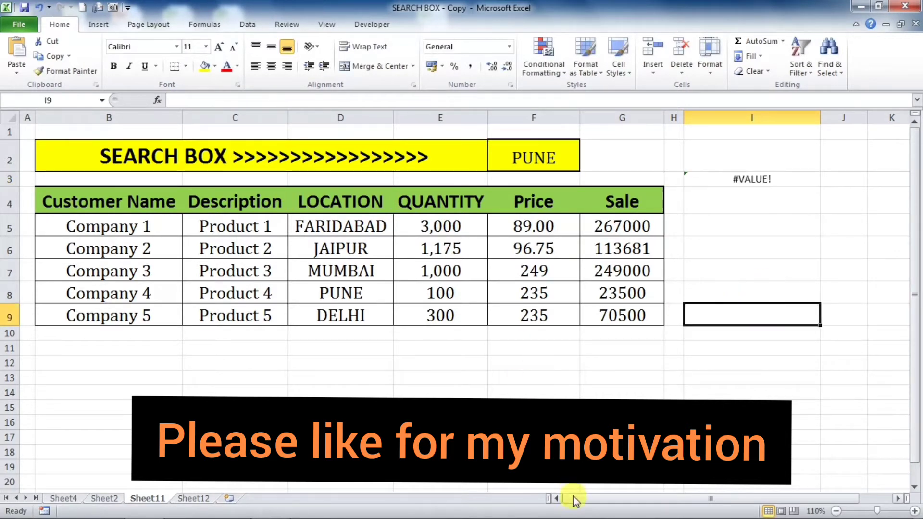
For the table B4:G9, start a new formula-based conditional formatting rule and paste =SEARCH($F$2,$D4) as its condition
left_click_drag(66, 198, 587, 305)
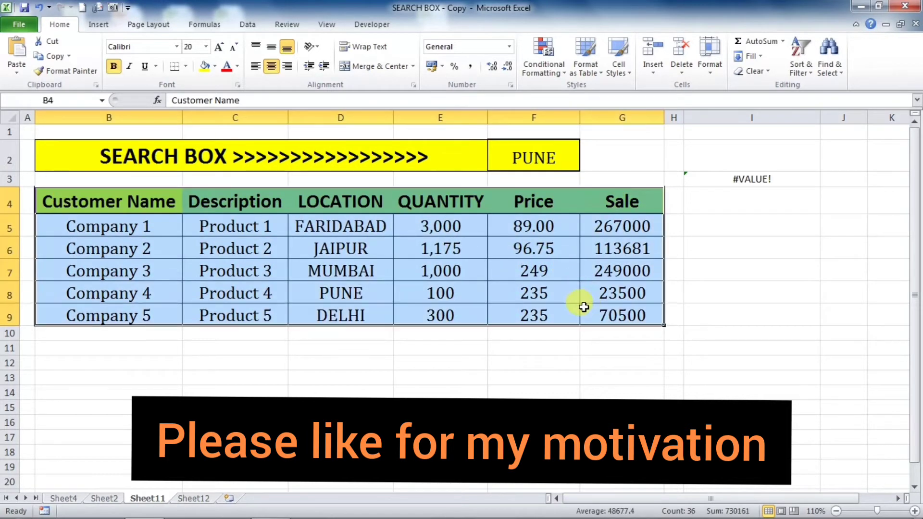
left_click(547, 72)
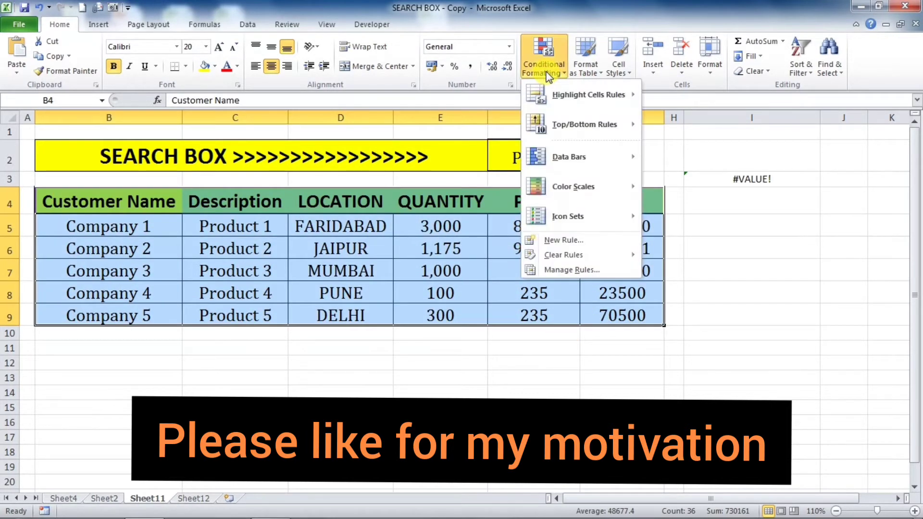
left_click(575, 242)
left_click_drag(226, 14, 623, 131)
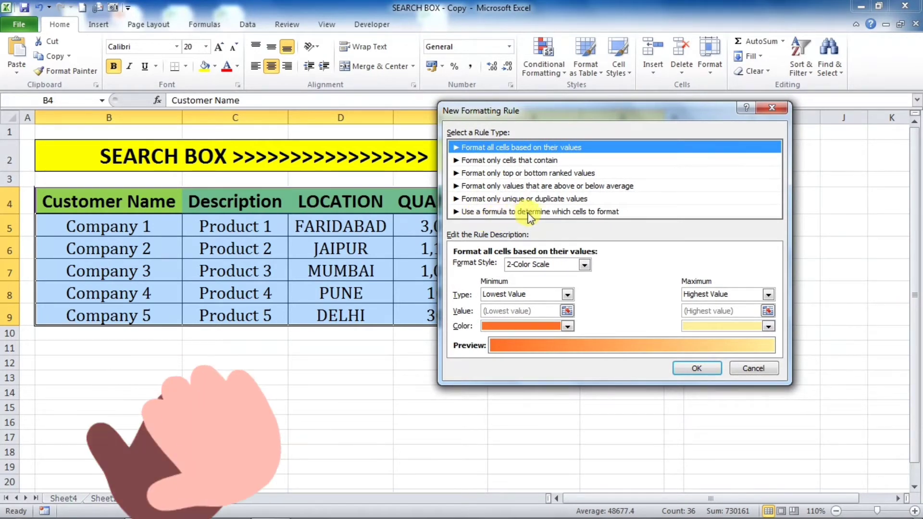
left_click(564, 212)
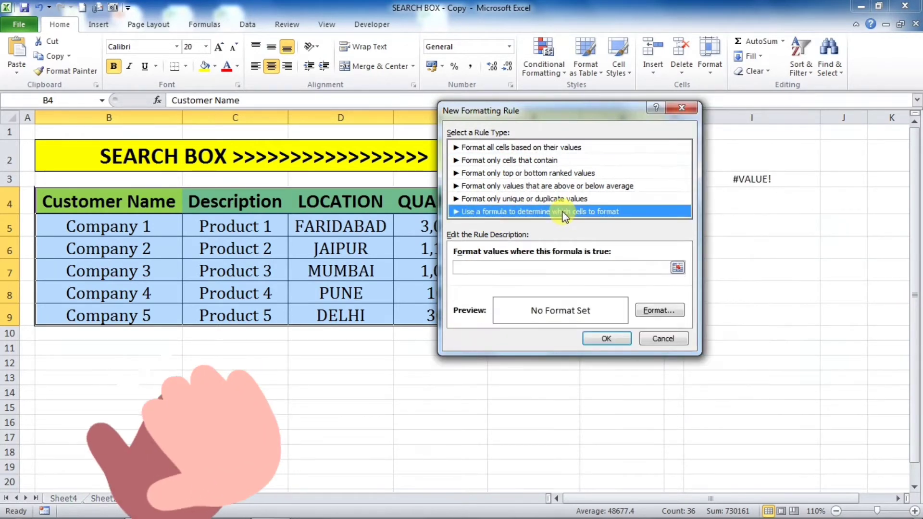
left_click(477, 267)
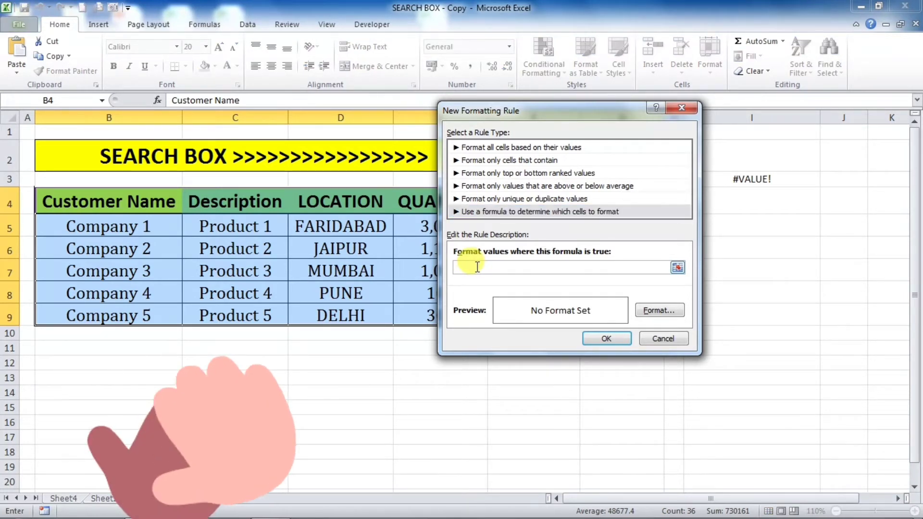
key("ctrl+v")
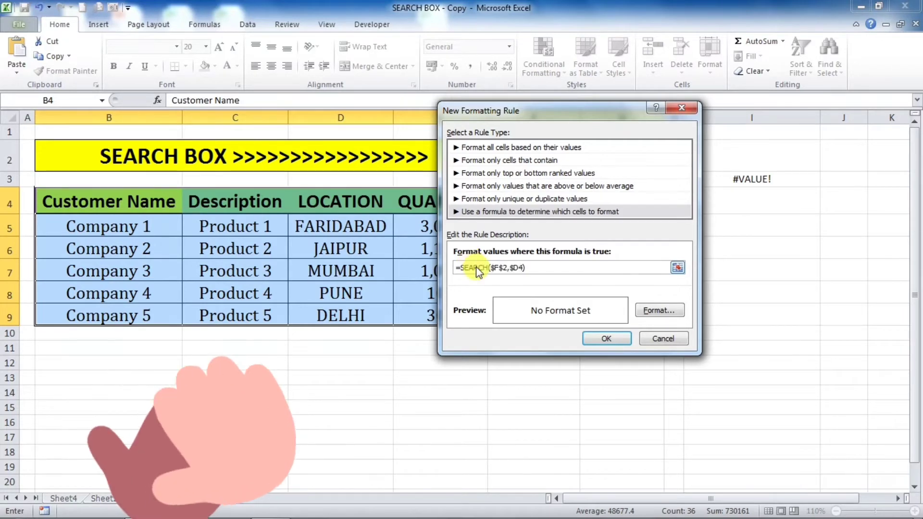
Set a red background fill as the format of the new conditional formatting rule
left_click(656, 311)
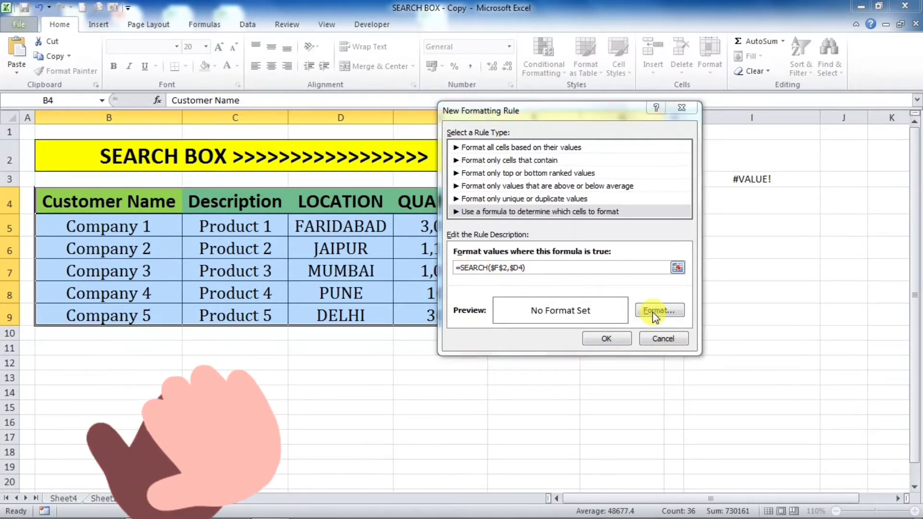
left_click(166, 30)
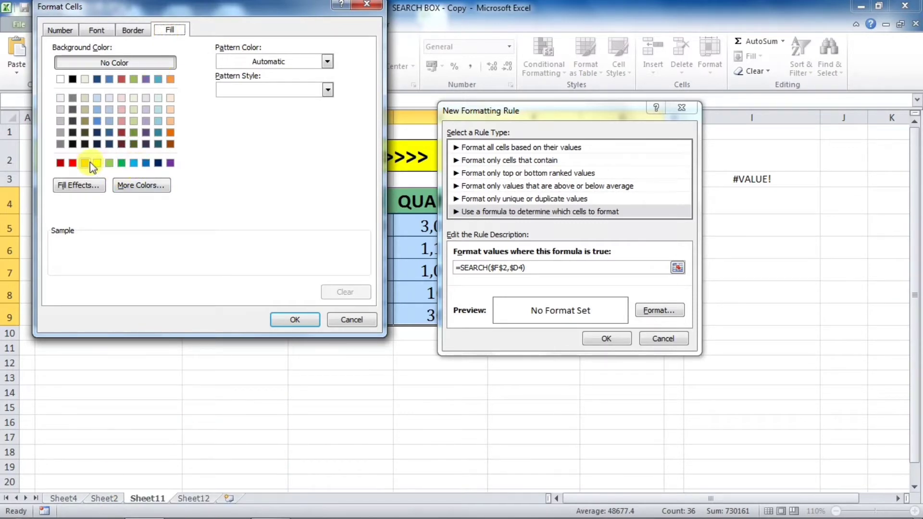
left_click(73, 163)
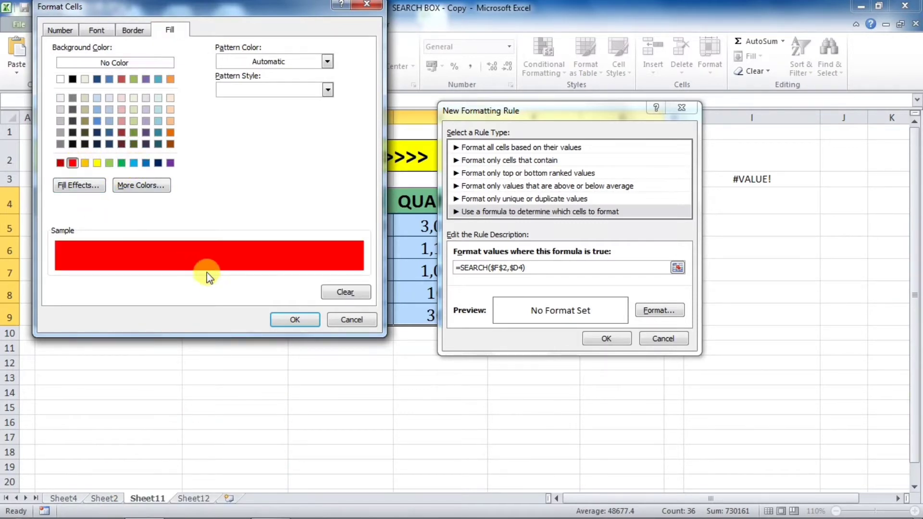
Add bold italic text with a single underline to the rule's format and apply the rule to the table
left_click(97, 31)
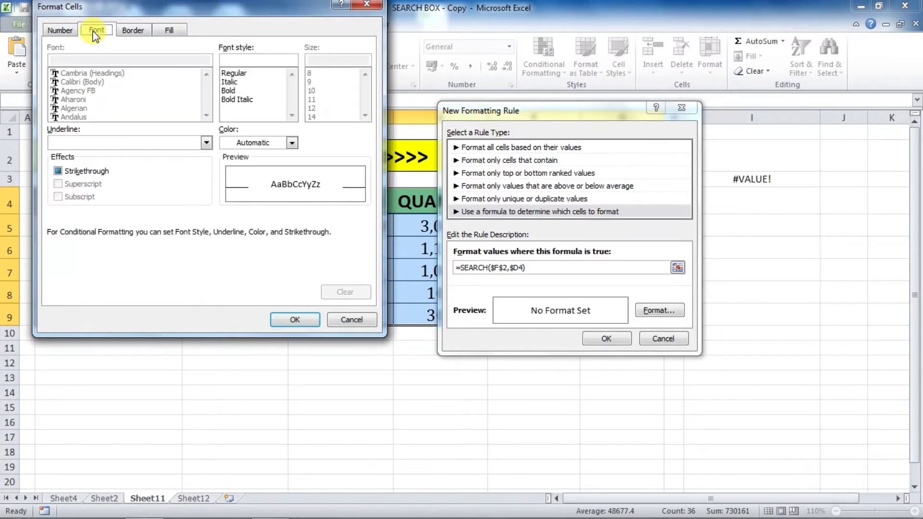
left_click(245, 101)
left_click(207, 143)
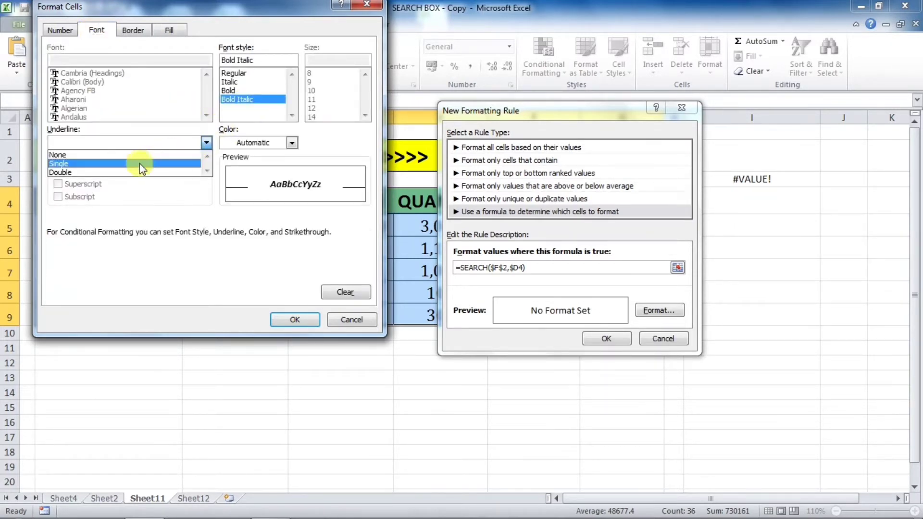
left_click(86, 166)
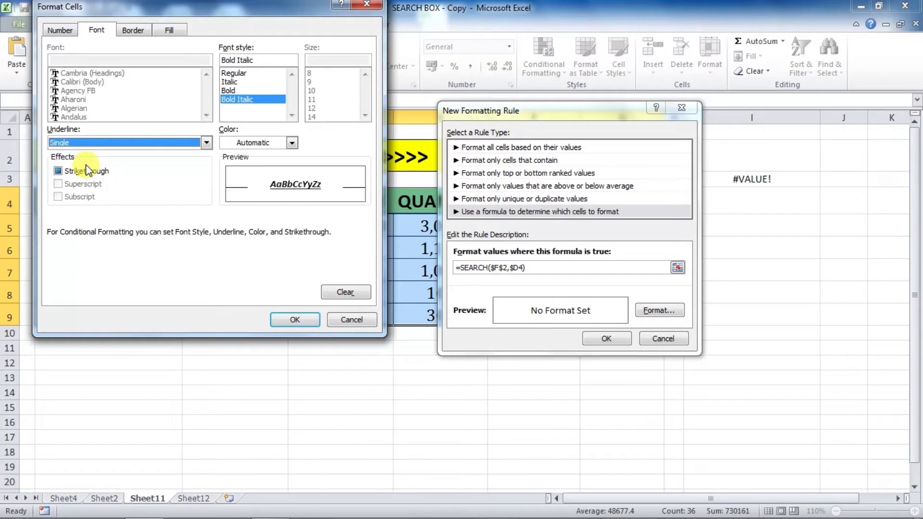
left_click(284, 322)
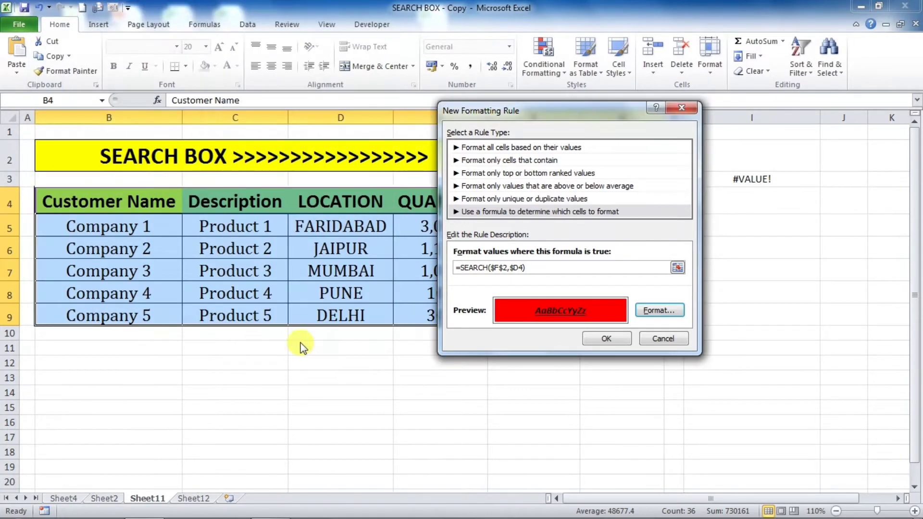
left_click(605, 339)
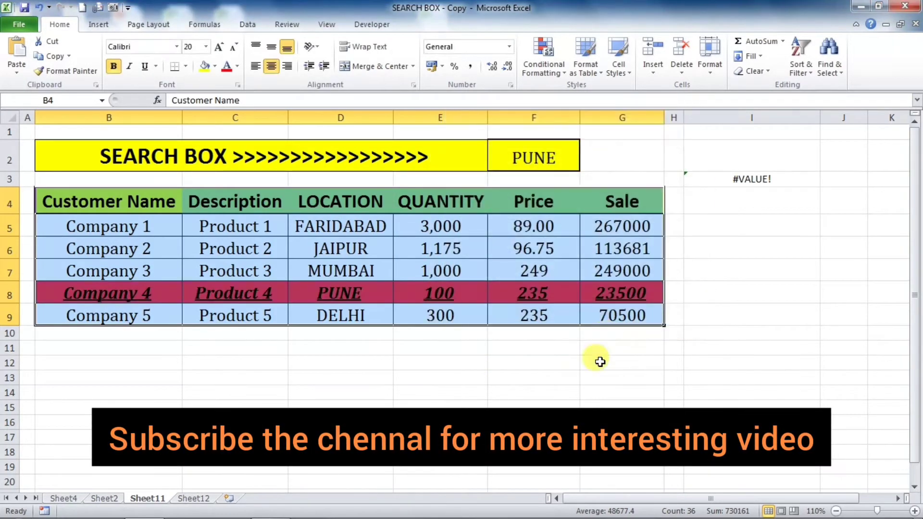
left_click(586, 405)
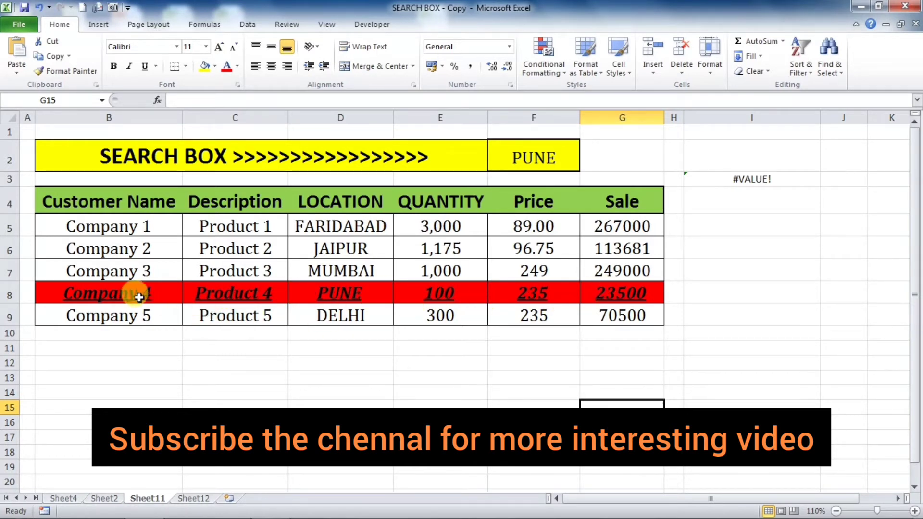
Replace the search box text in F2 with BAD to test a partial location match
double_click(571, 153)
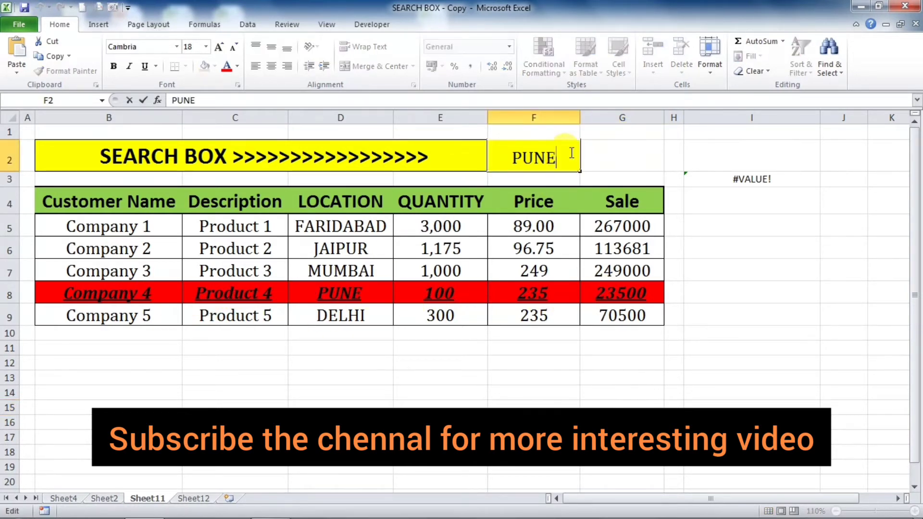
key("BackSpace")
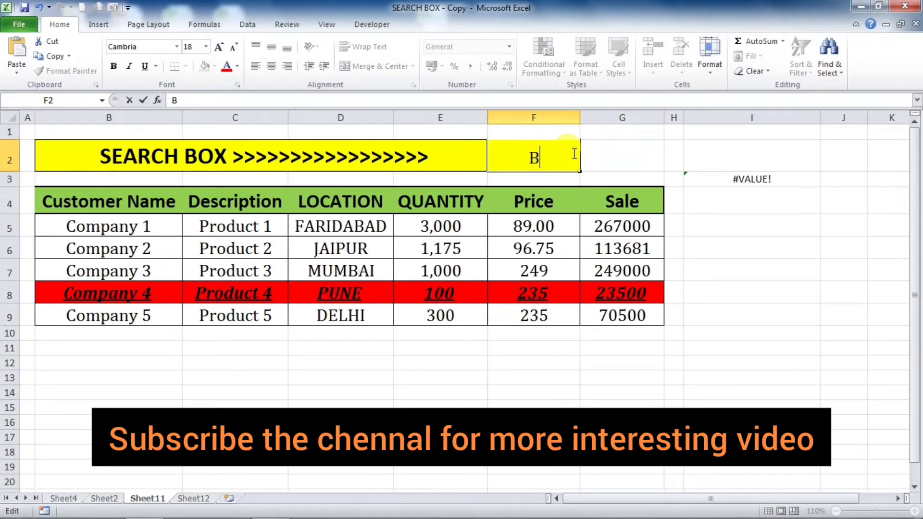
type("BAD")
key("Return")
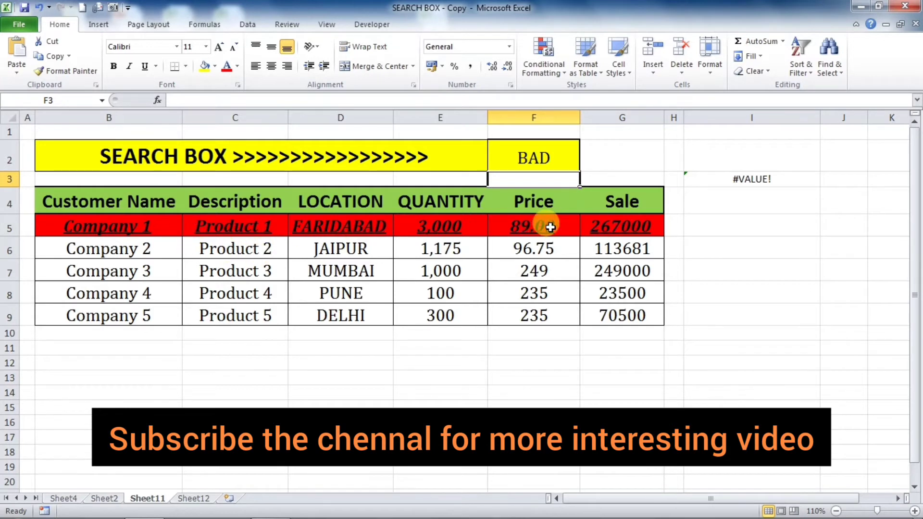
Replace the search box text in F2 with 235 to test a search by price
double_click(556, 157)
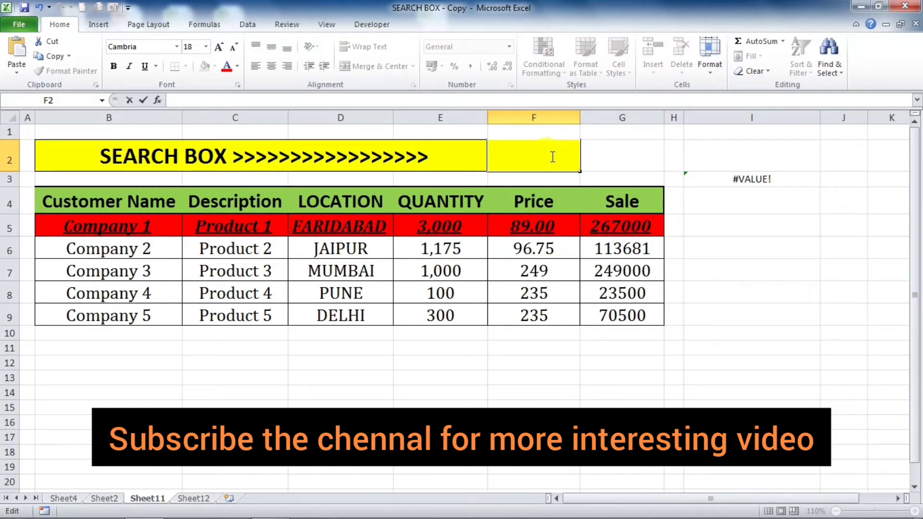
type("235")
left_click(670, 376)
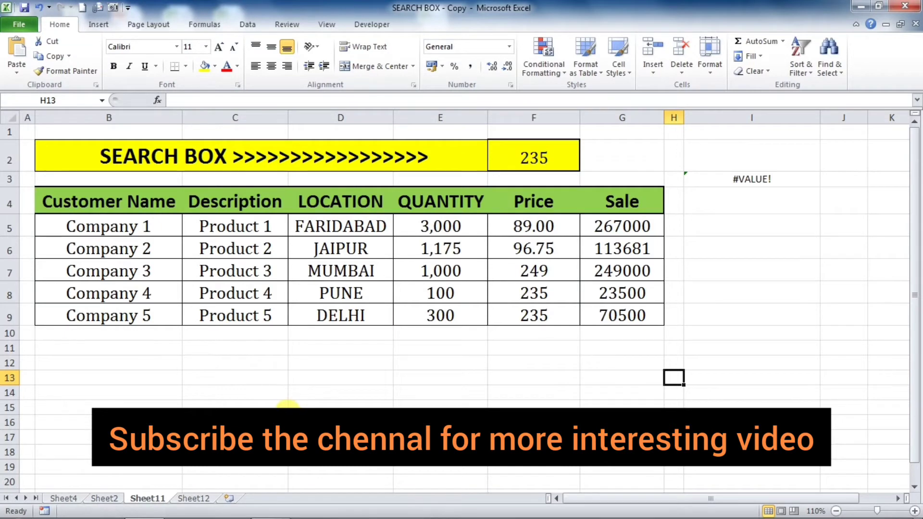
Switch to Sheet12 and start a formula in the empty cell F3
left_click(195, 499)
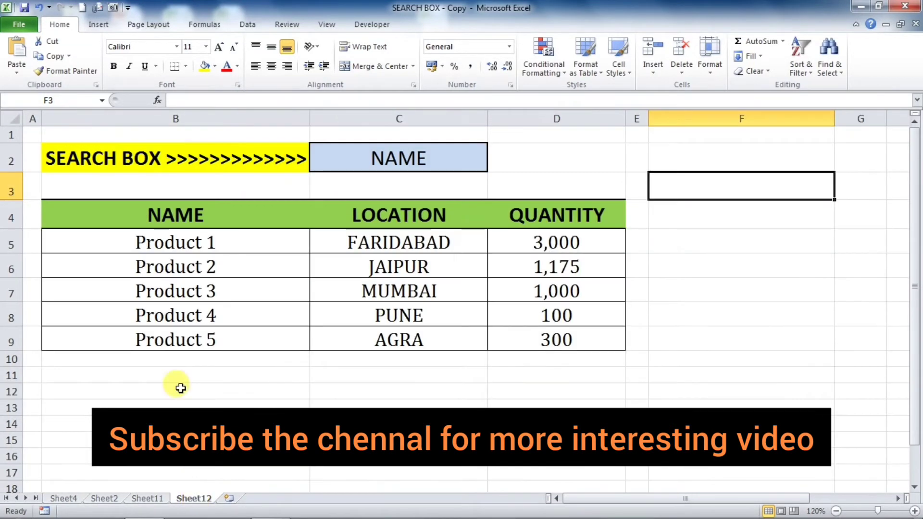
left_click(510, 408)
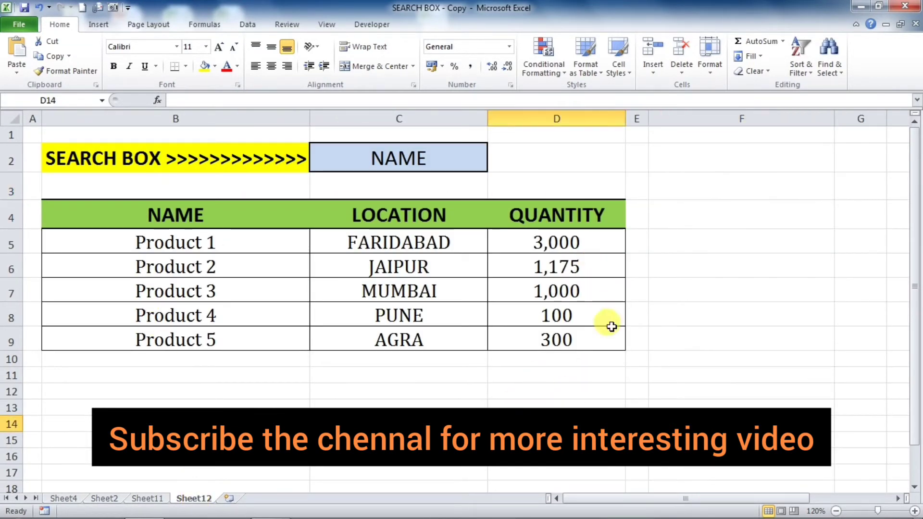
left_click(688, 191)
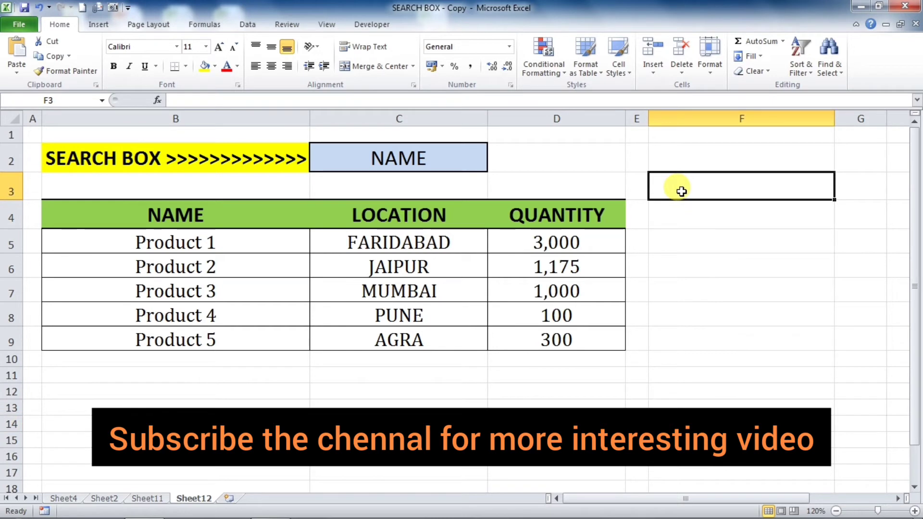
type("=")
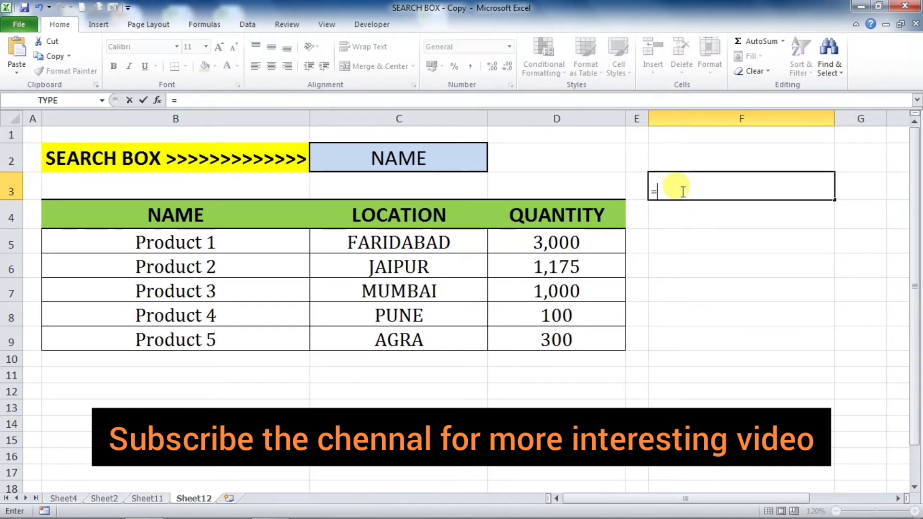
type("SER")
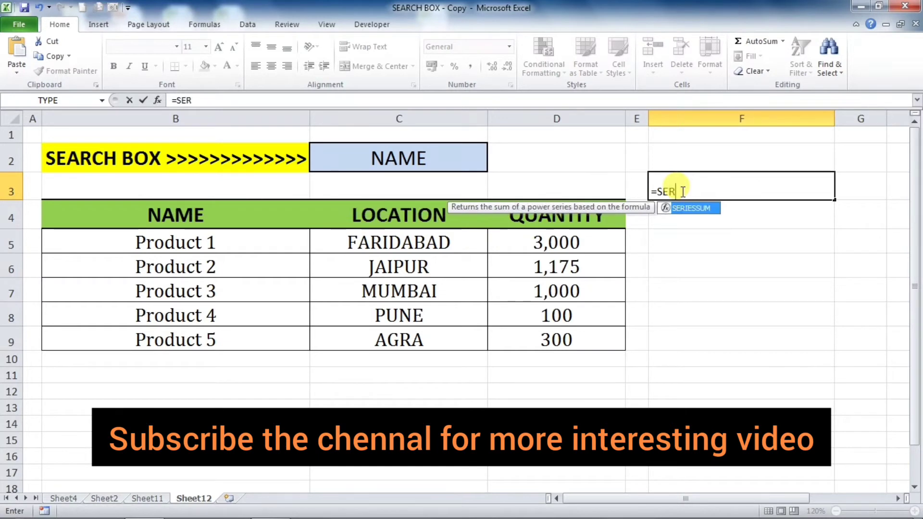
key("Tab")
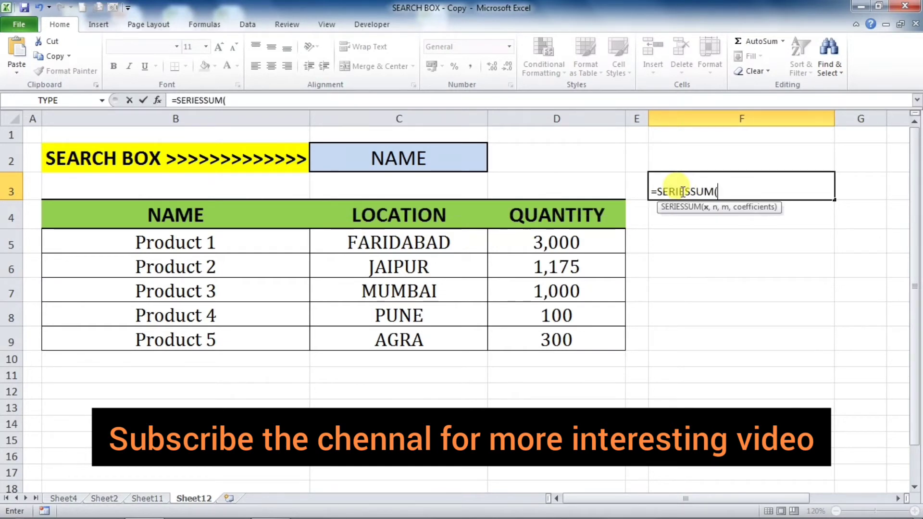
key("BackSpace")
key("BackSpace")
key("BackSpace")
key("BackSpace")
key("BackSpace")
key("BackSpace")
key("BackSpace")
key("BackSpace")
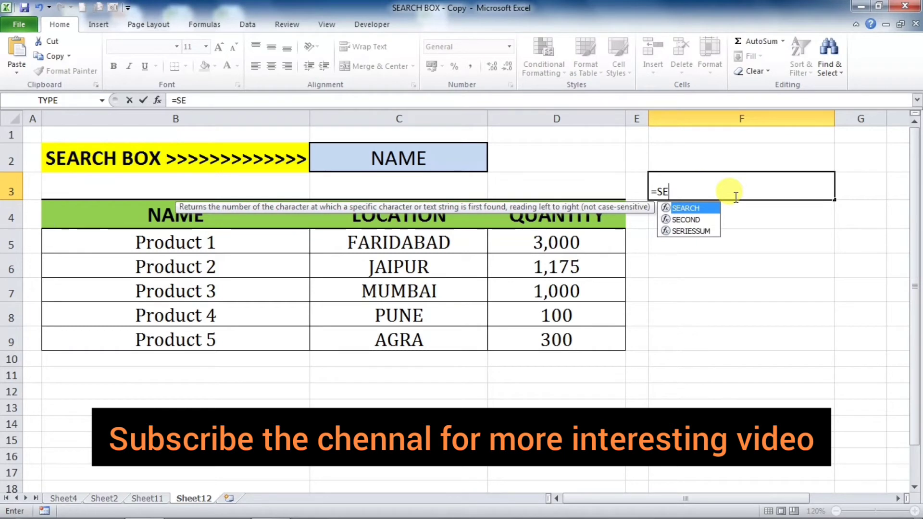
Build a SEARCH function in F3 with $C$2 as the text to find and B4&C4&D4 as the text to search within
key("Tab")
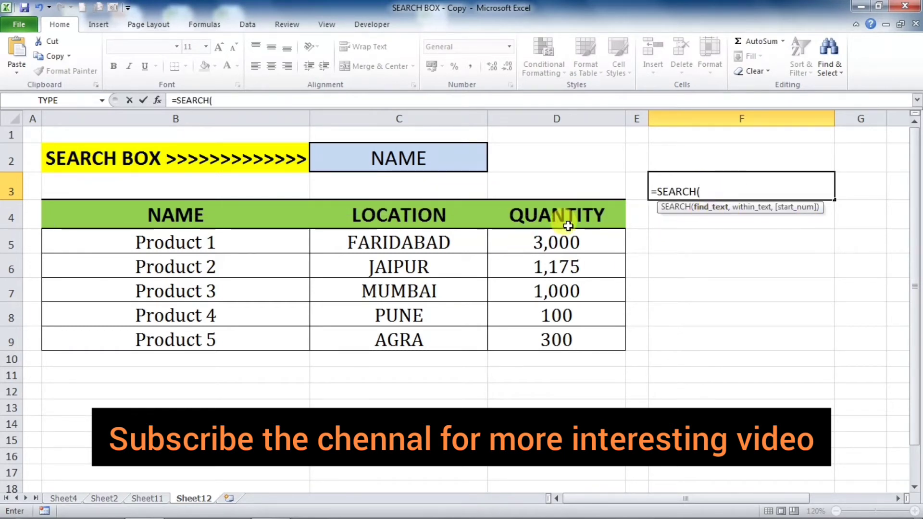
left_click(361, 160)
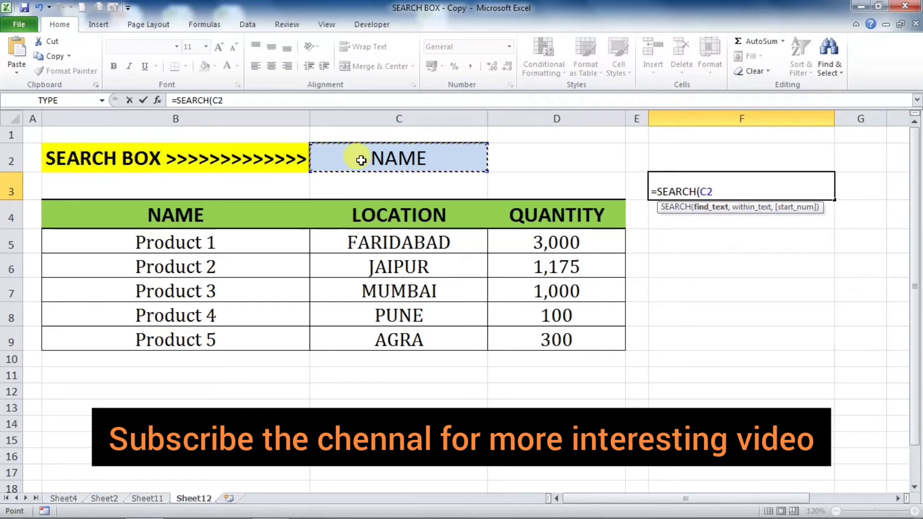
key("F4")
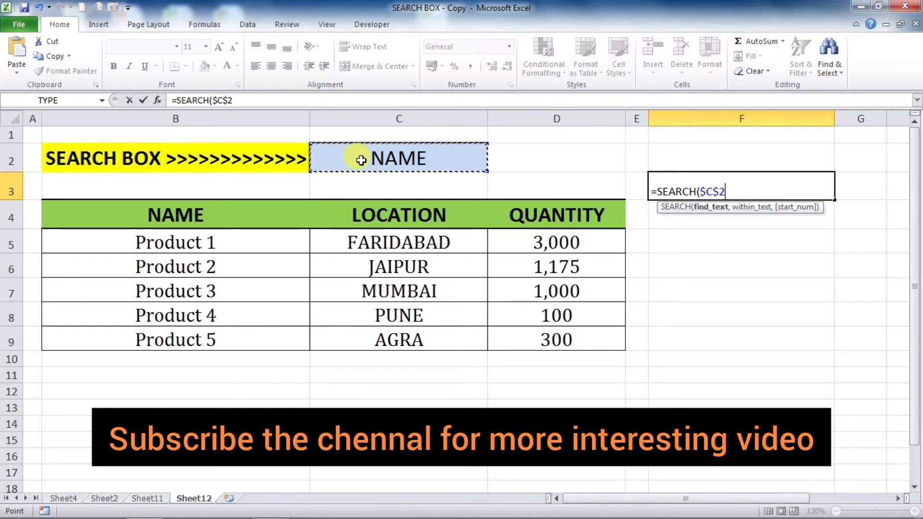
type(",")
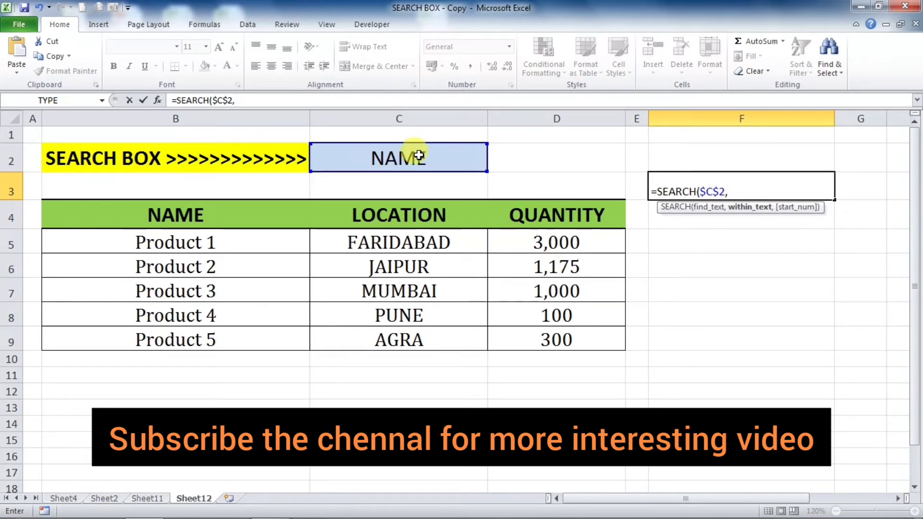
left_click(207, 213)
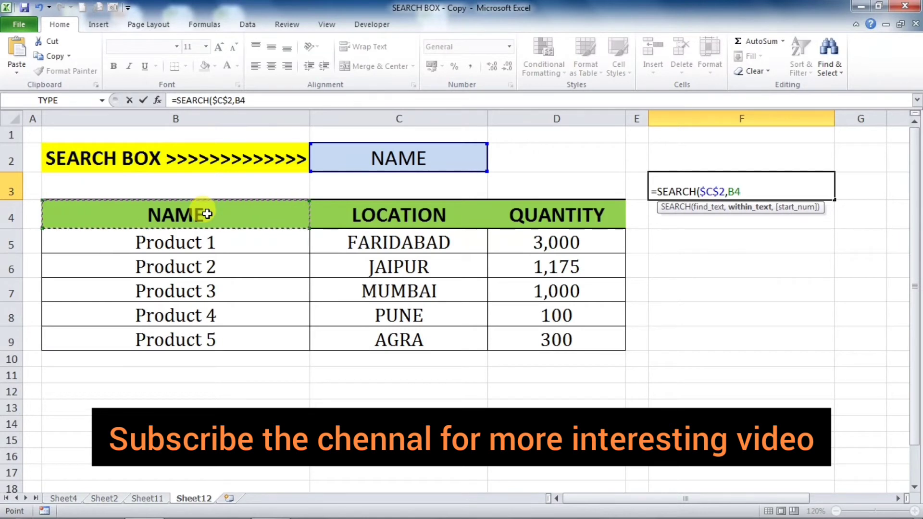
type("&")
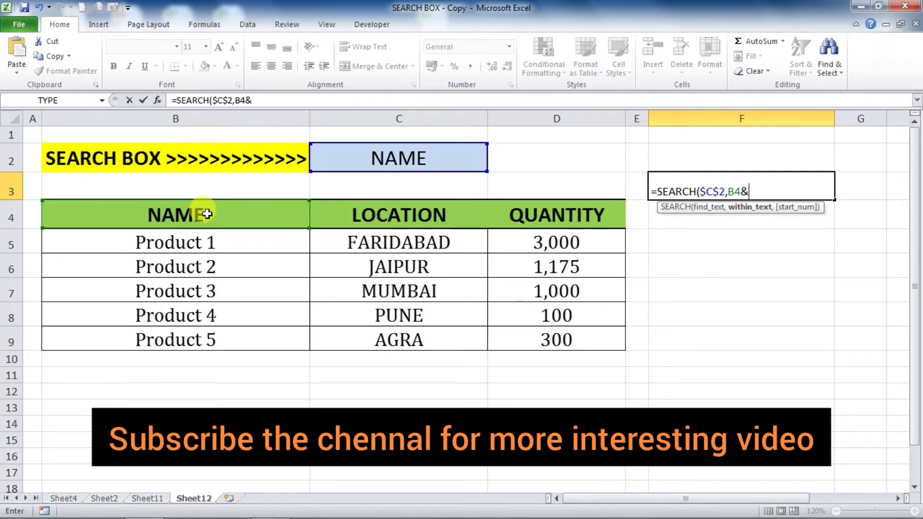
left_click(358, 210)
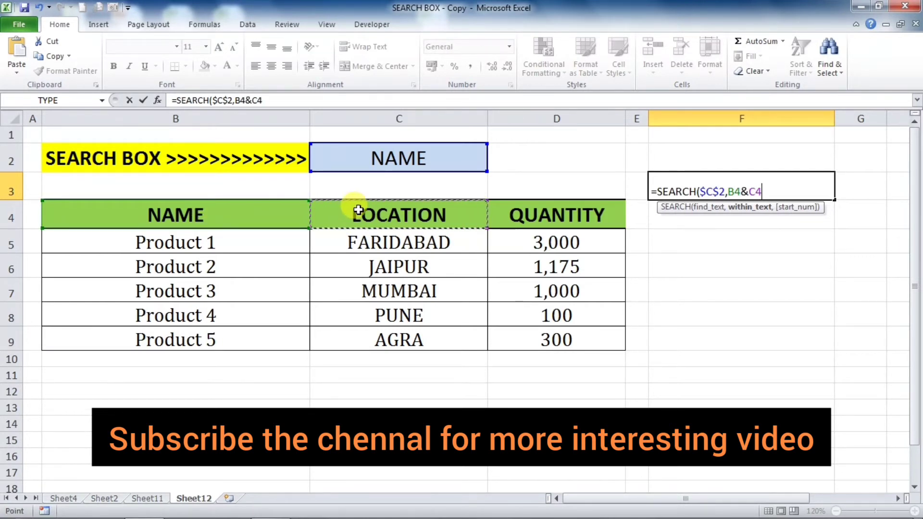
type("&")
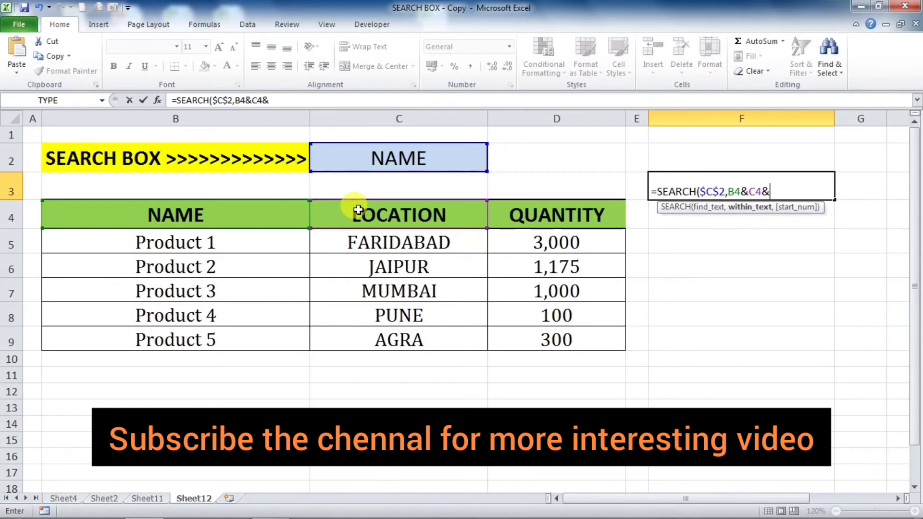
left_click(558, 212)
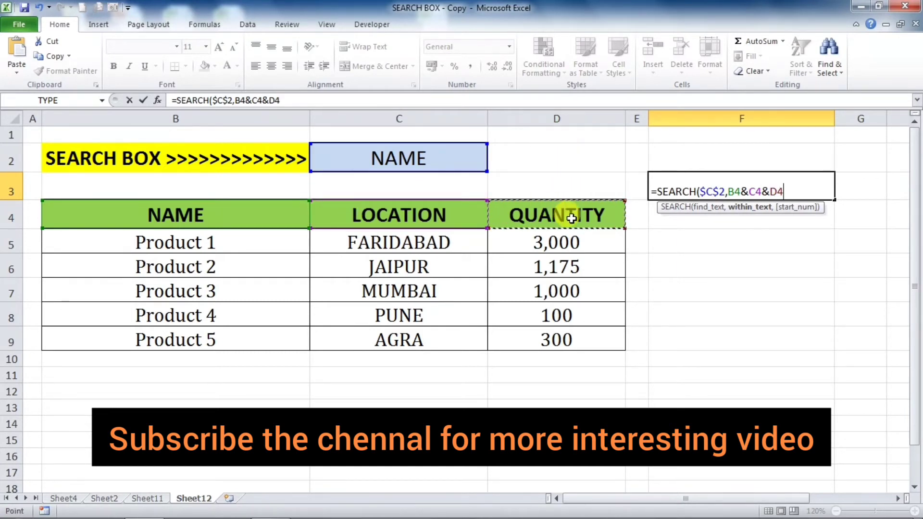
Lock the columns in the text to search within of the F3 formula, making it $B4&$C4&$D4
left_click(729, 192)
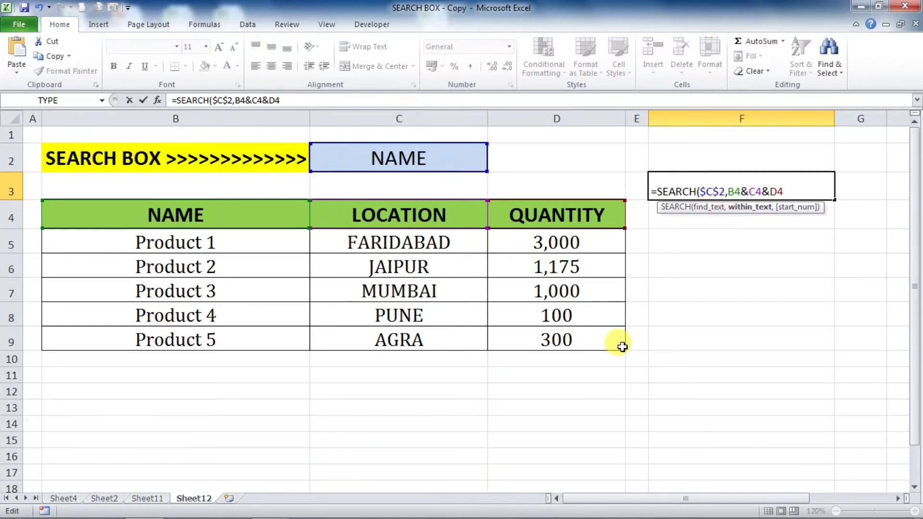
type("$")
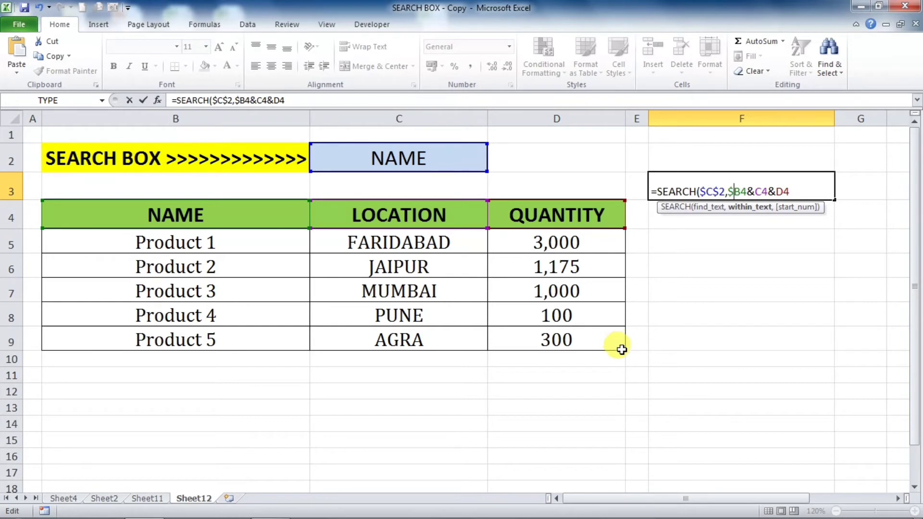
left_click(755, 191)
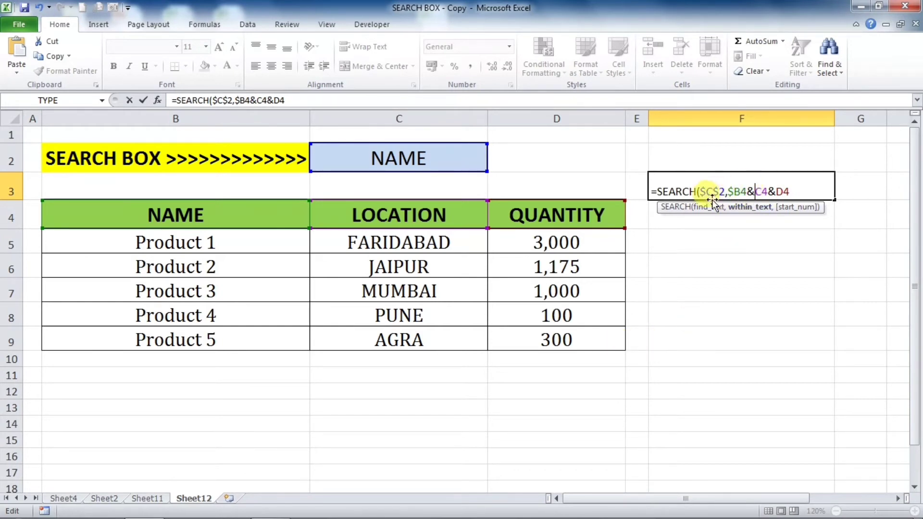
type("$")
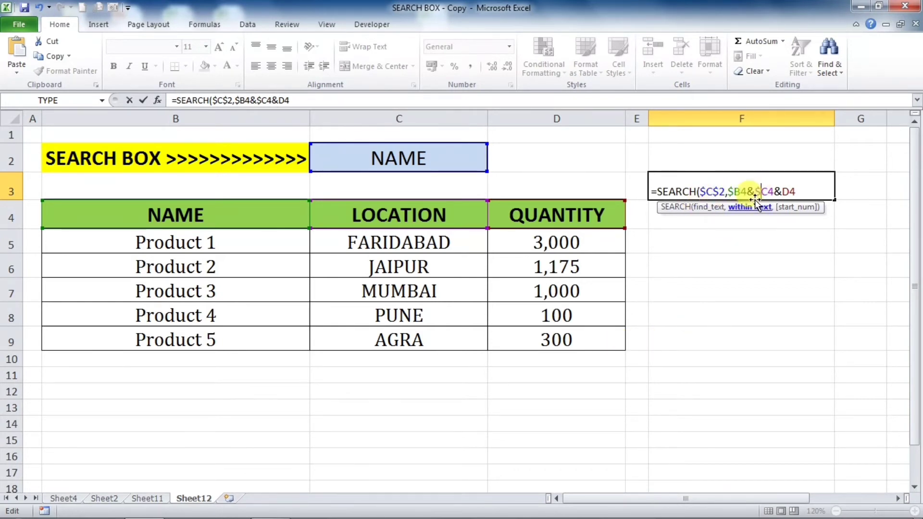
left_click(779, 191)
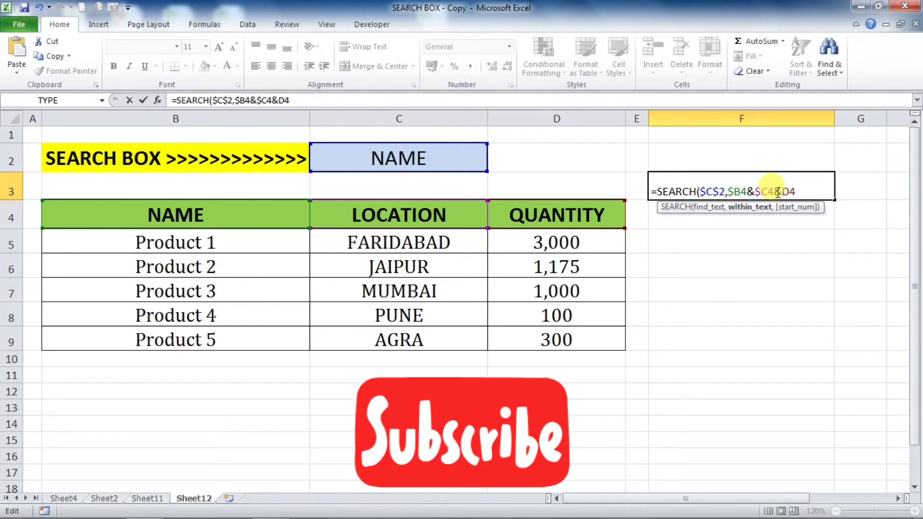
type("$D4")
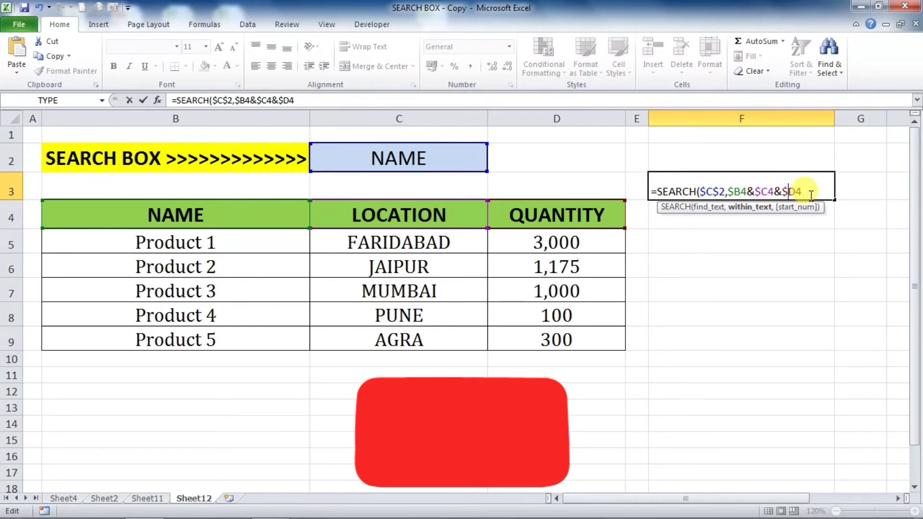
Complete the SEARCH formula in F3 with a start number of 1
type(",")
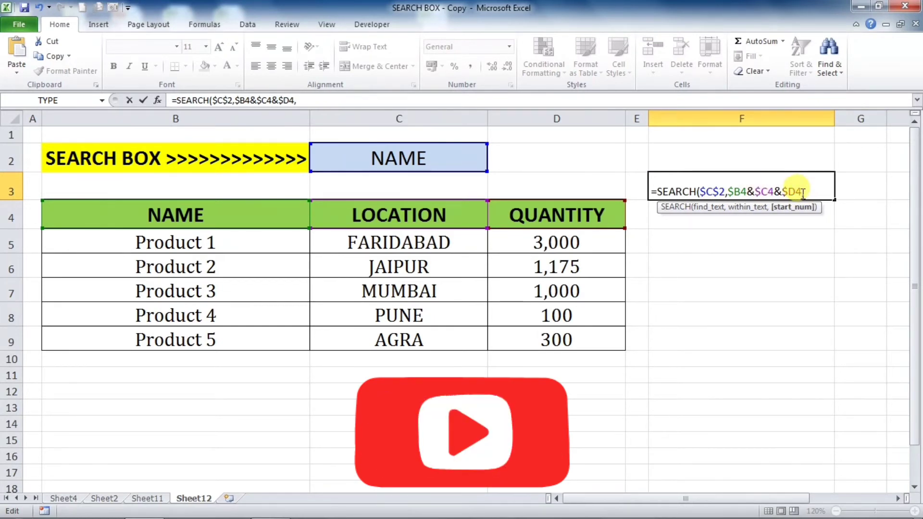
type("1")
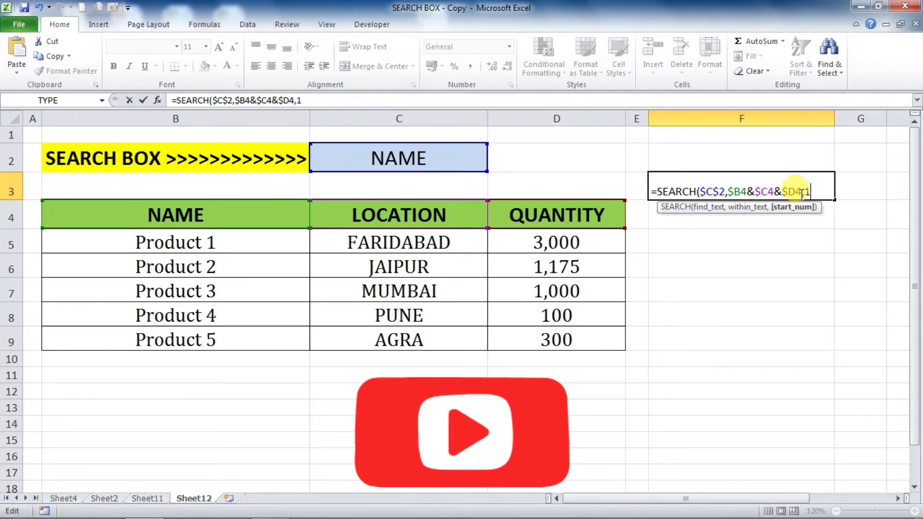
key("Return")
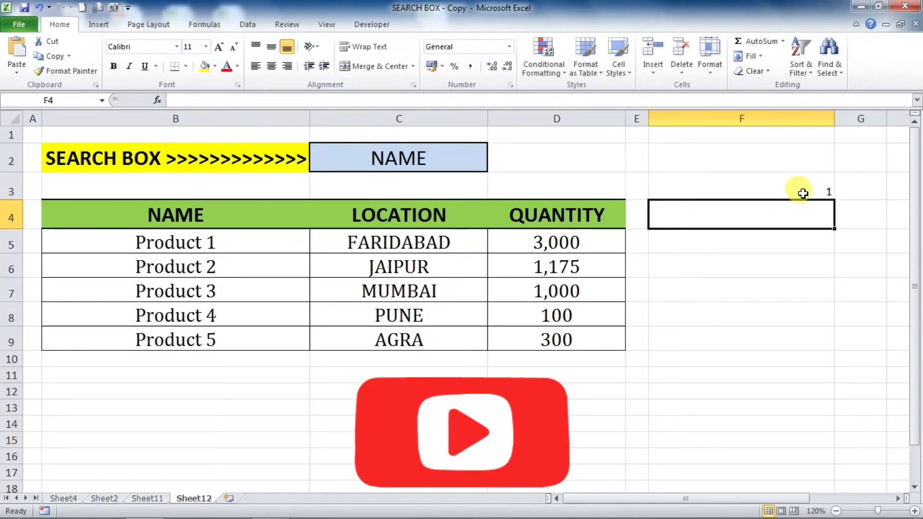
Copy the full text of the SEARCH formula in F3 without changing the cell
left_click(463, 159)
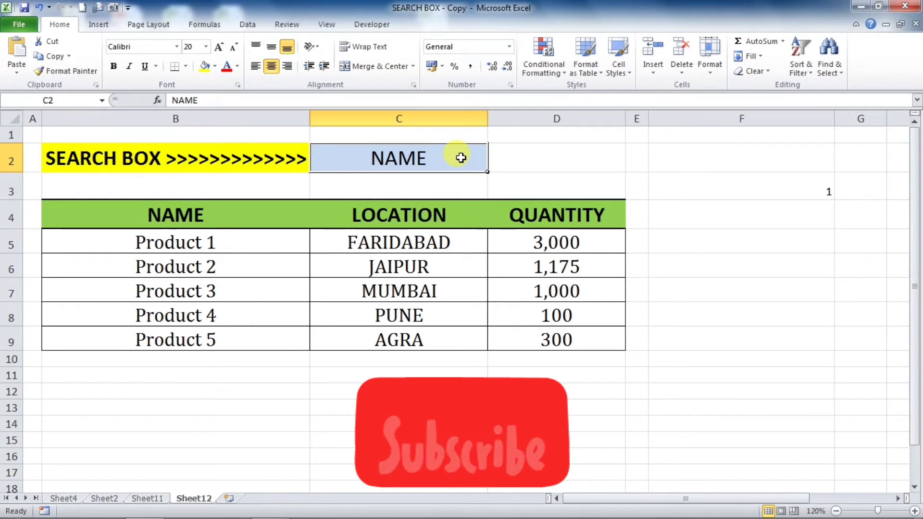
left_click(772, 187)
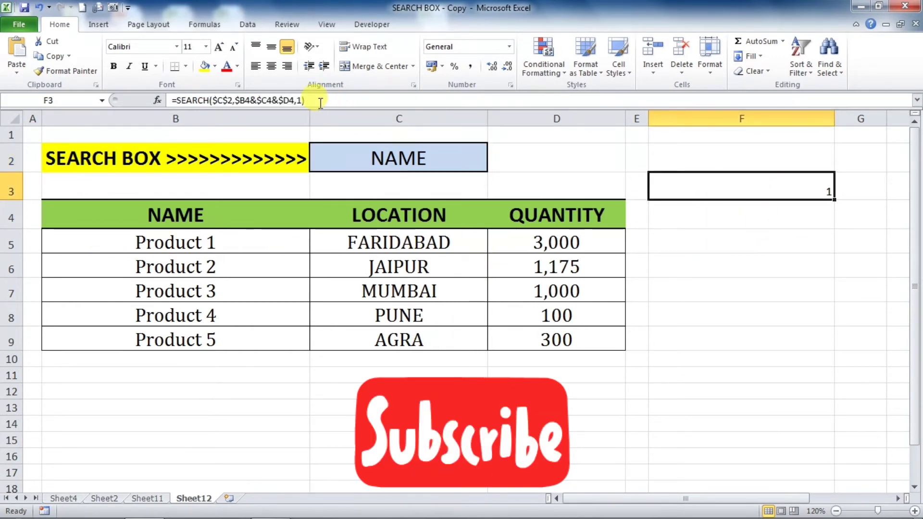
left_click_drag(320, 103, 158, 99)
key("ctrl+c")
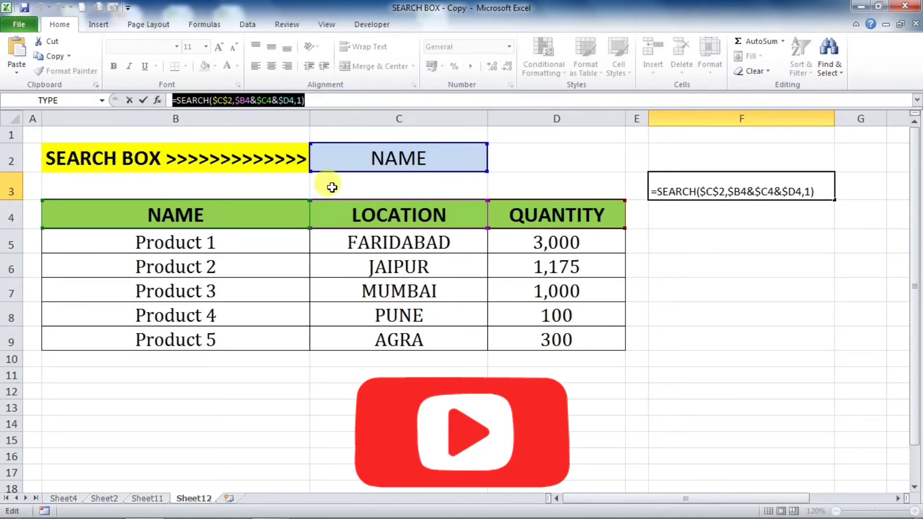
key("Escape")
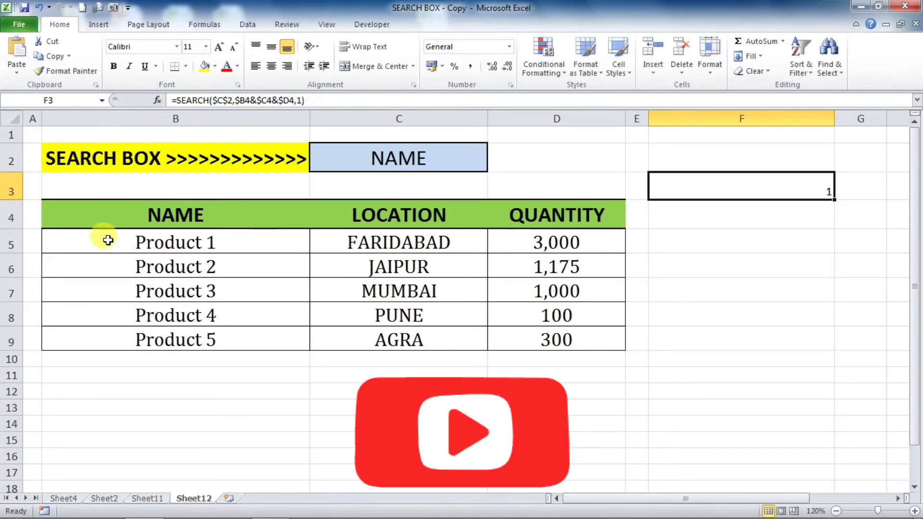
Start a formula-based conditional formatting rule for B4:D9 using the copied formula =SEARCH($C$2,$B4&$C4&$D4,1)
left_click(76, 212)
left_click_drag(76, 212, 530, 338)
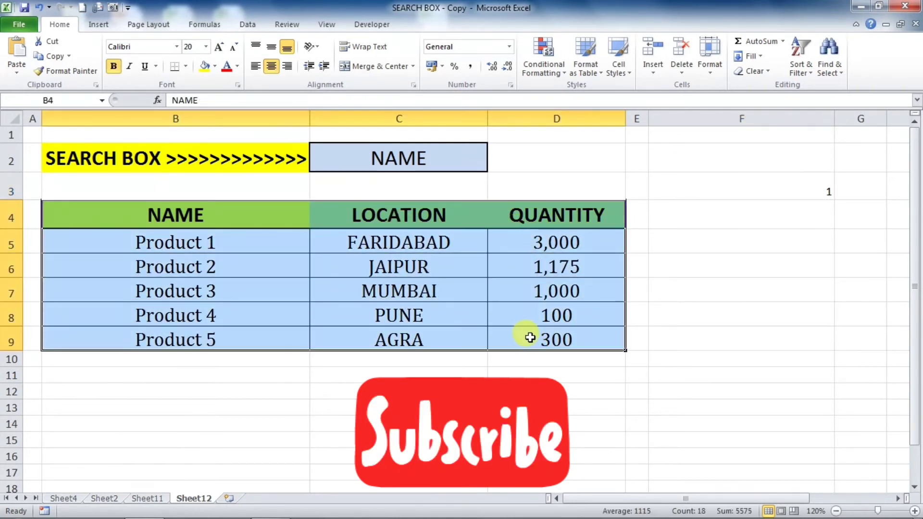
left_click(542, 68)
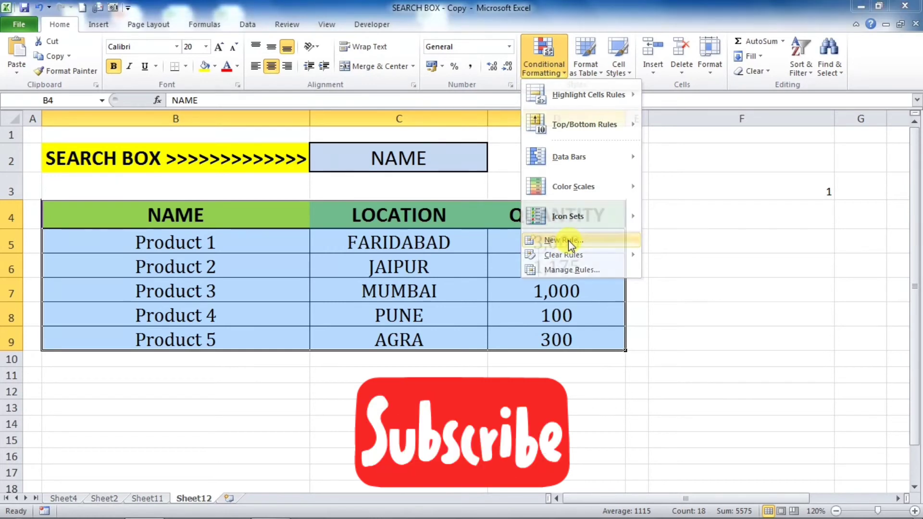
left_click(567, 240)
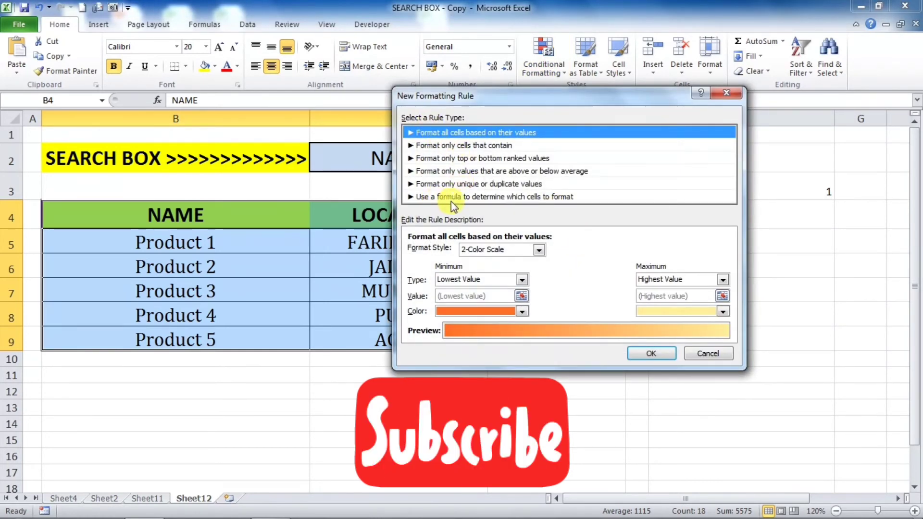
left_click(513, 198)
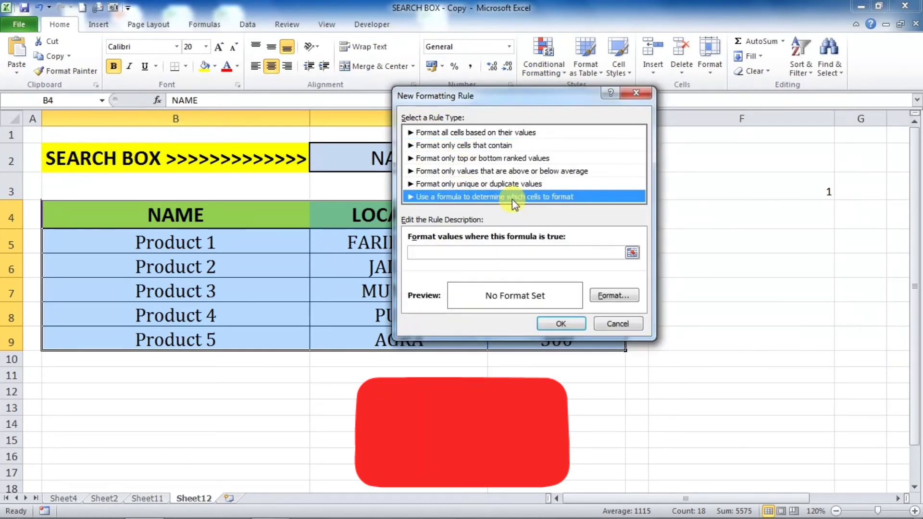
left_click(461, 253)
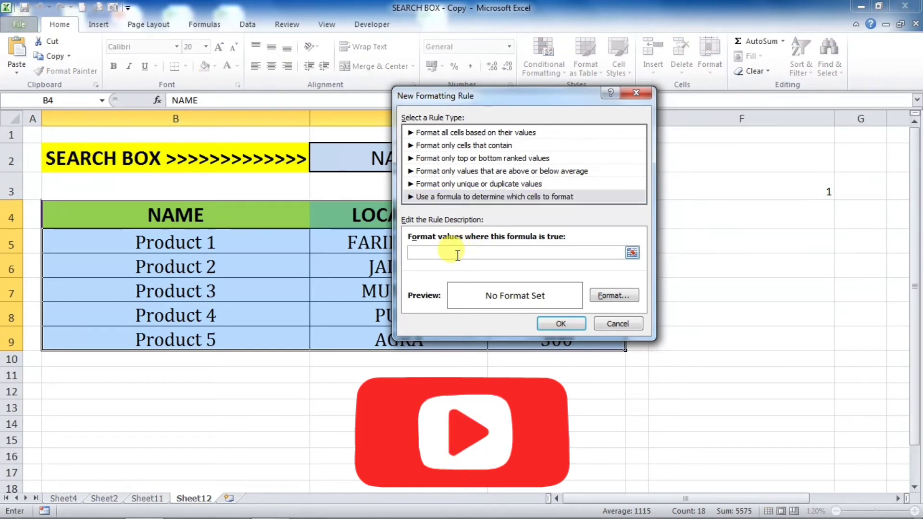
key("ctrl+v")
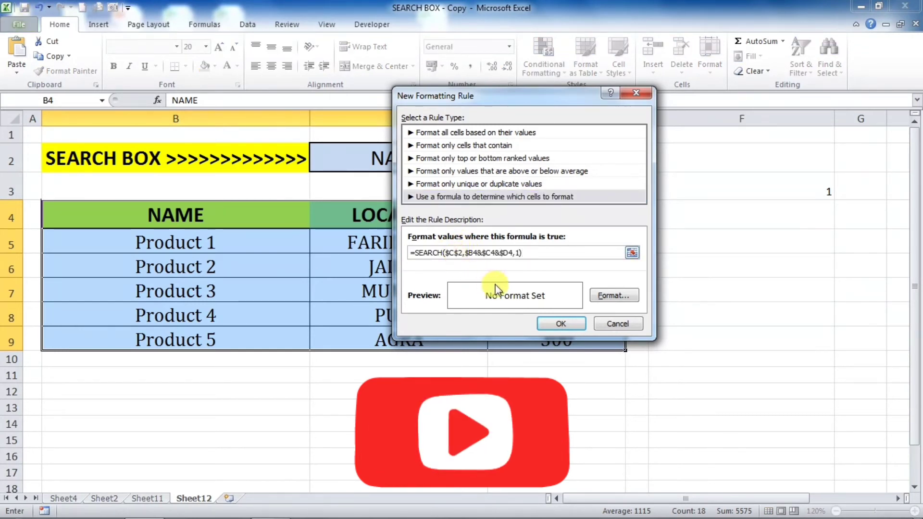
Give the rule a red fill with bold, double-underlined text and apply it to the table
left_click(614, 295)
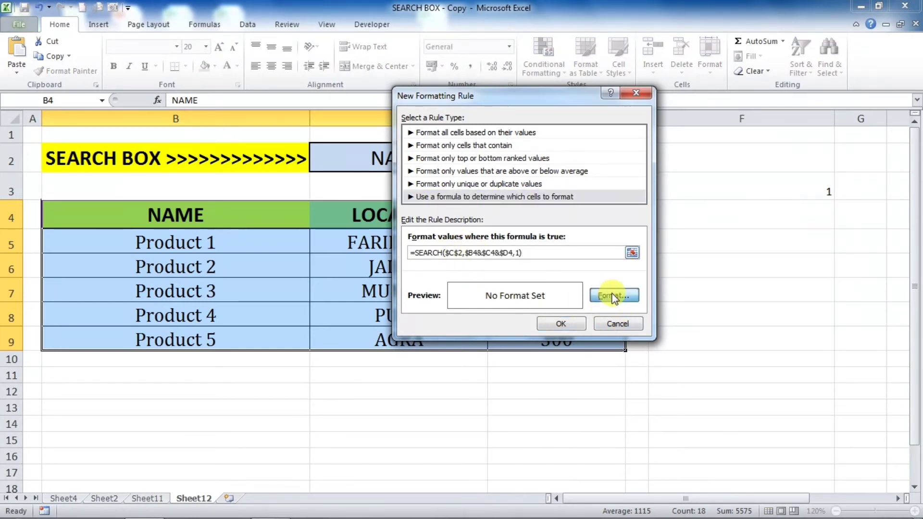
left_click(528, 84)
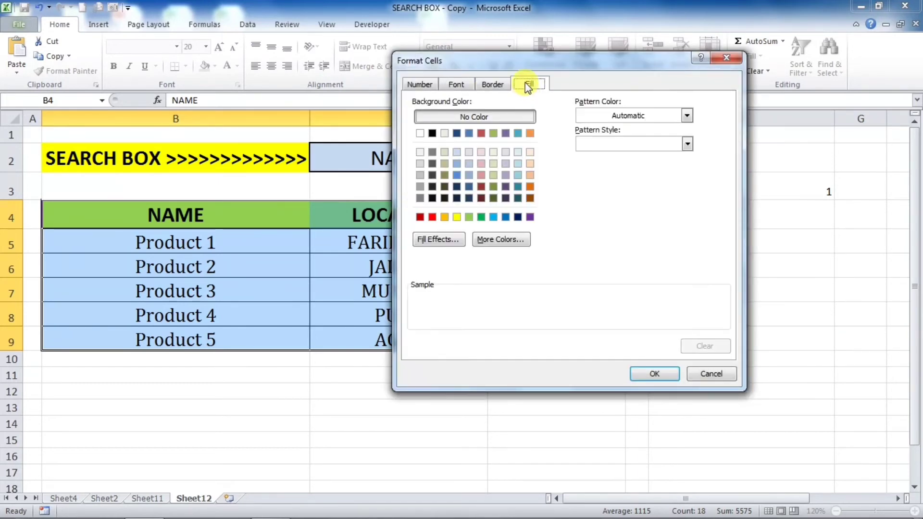
left_click(433, 217)
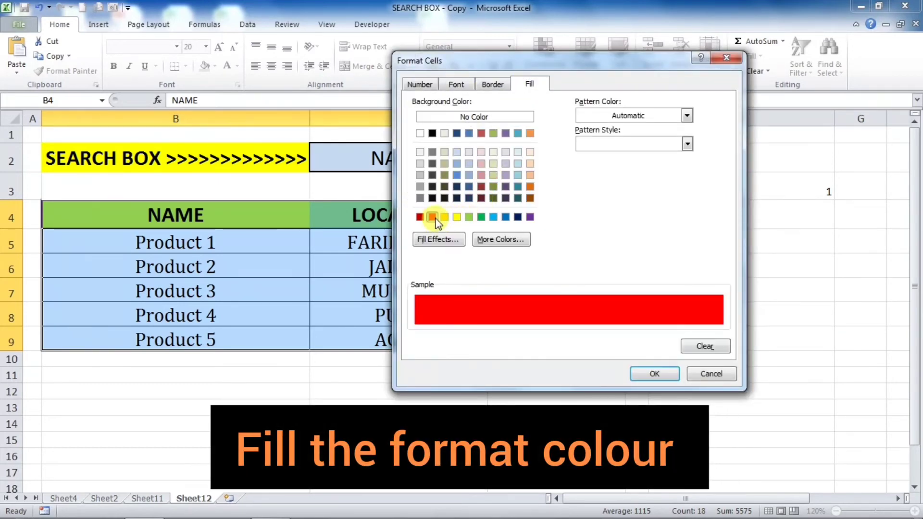
left_click(456, 85)
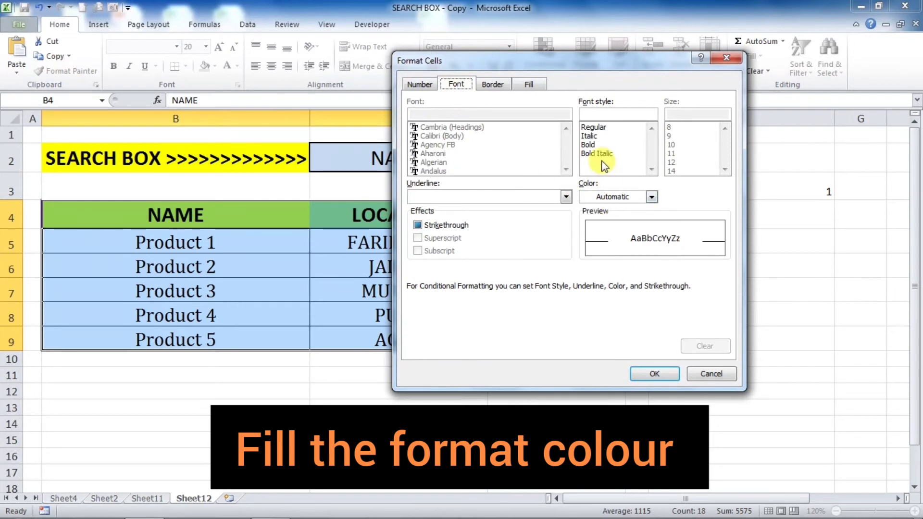
left_click(595, 145)
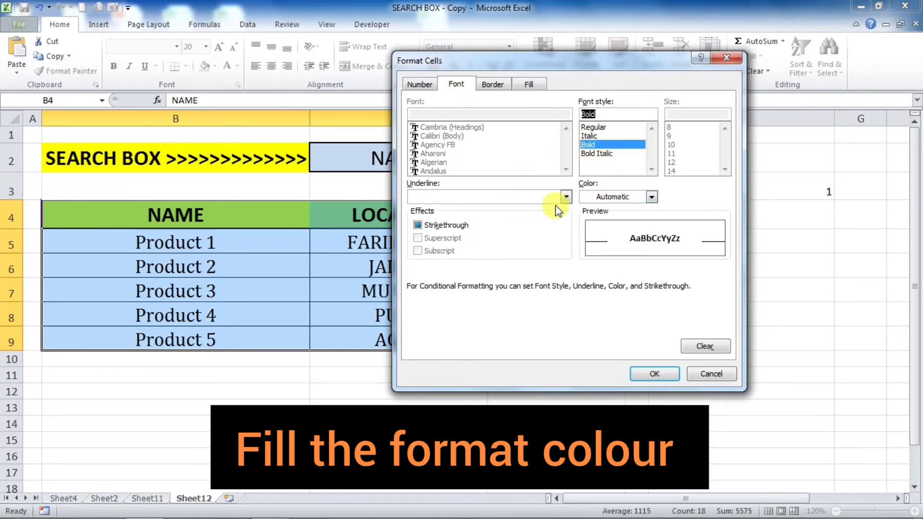
left_click(566, 196)
left_click(433, 226)
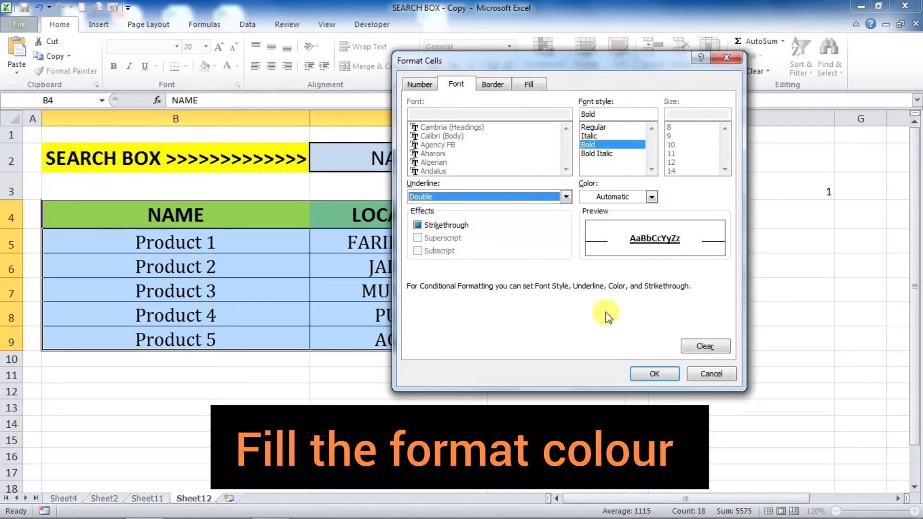
left_click(644, 373)
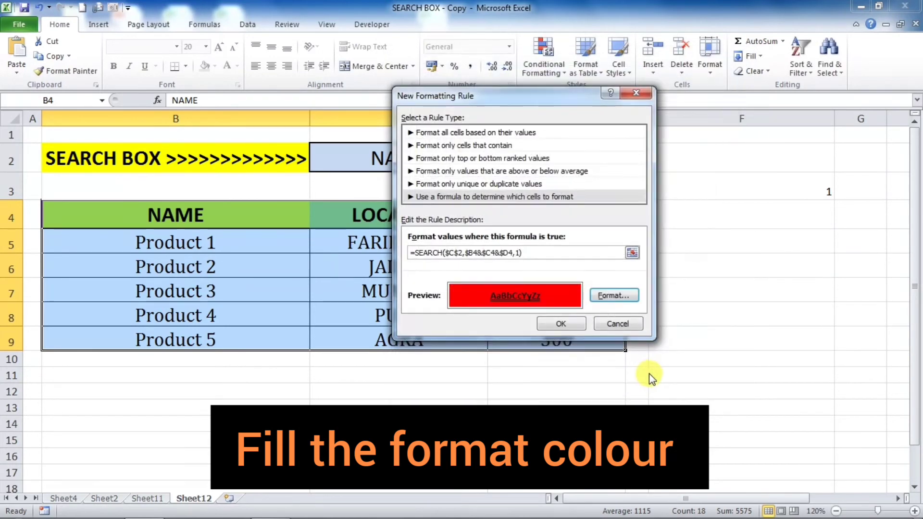
left_click(560, 323)
left_click(529, 374)
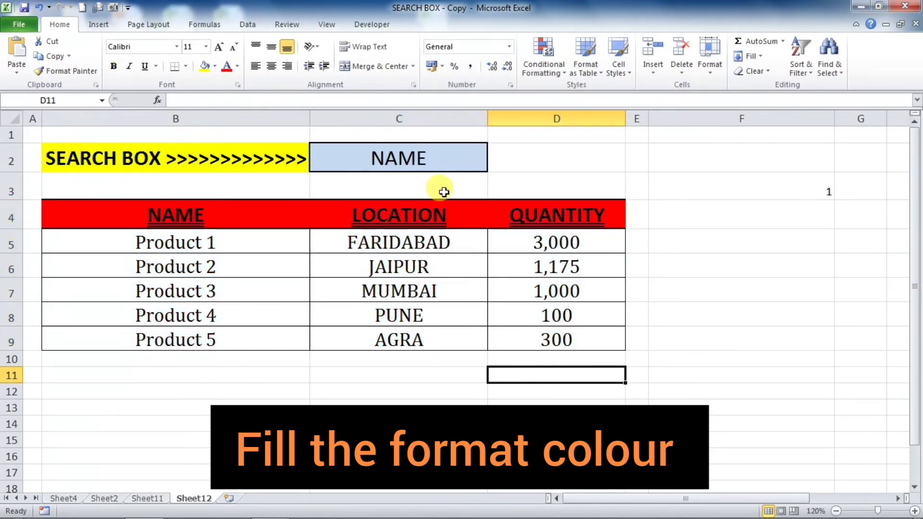
Replace the search box text in C2 with AGRA to test a search by location
left_click(439, 149)
double_click(440, 151)
key("BackSpace")
key("BackSpace")
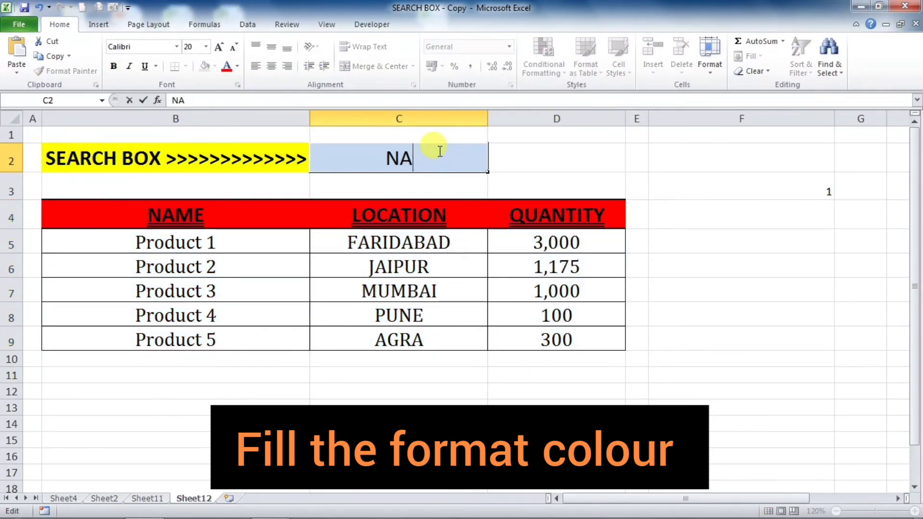
key("BackSpace")
key("BackSpace")
type("AGRA")
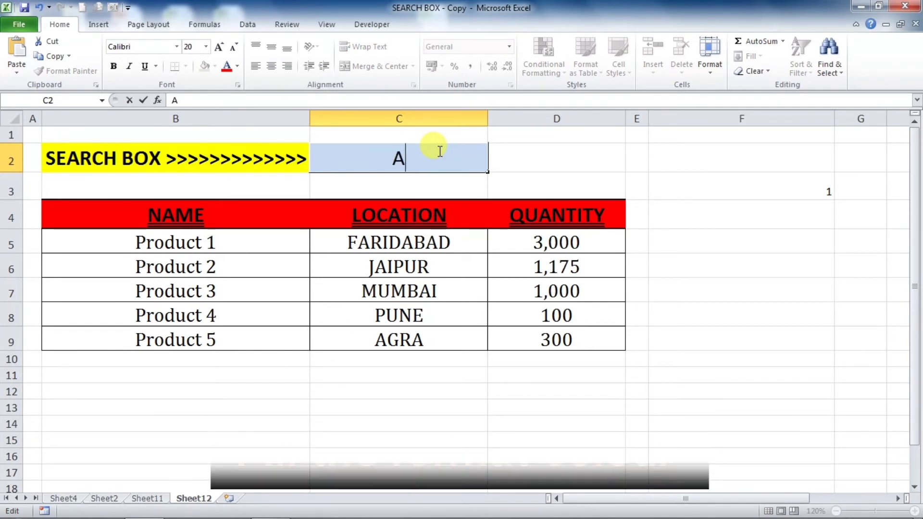
key("Return")
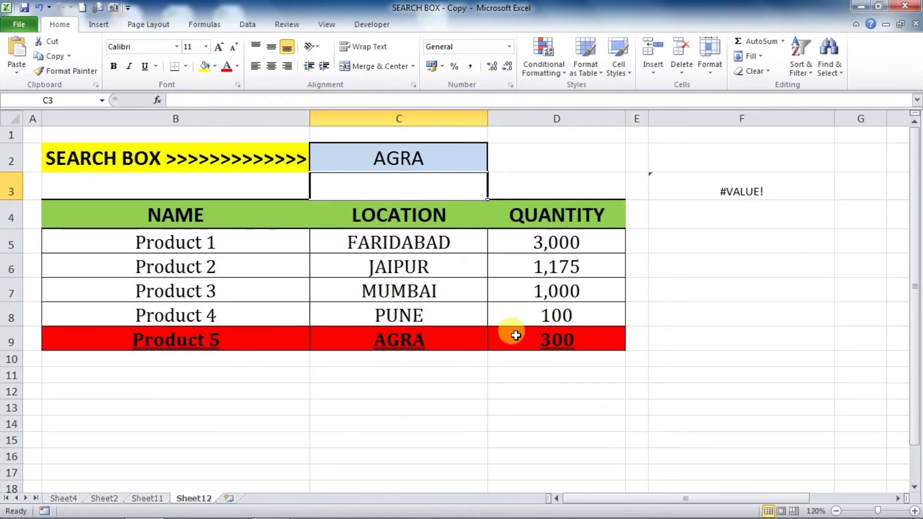
Replace the search box text in C2 with 100 to test a search by quantity
double_click(426, 157)
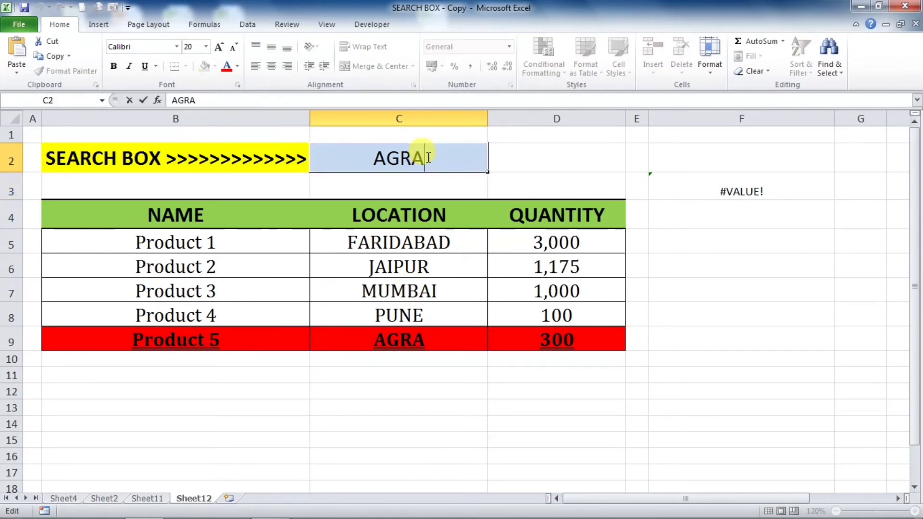
key("BackSpace")
key("BackSpace")
key("BackSpace")
key("BackSpace")
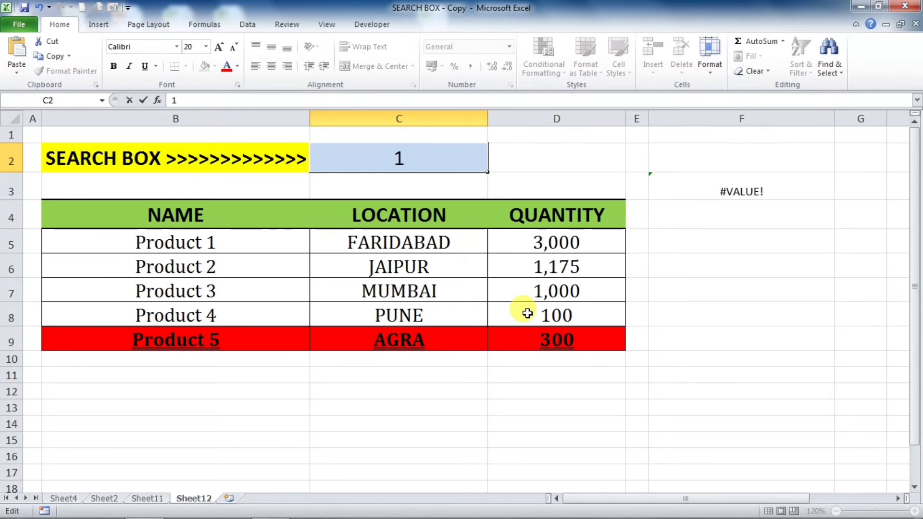
type("00")
key("Return")
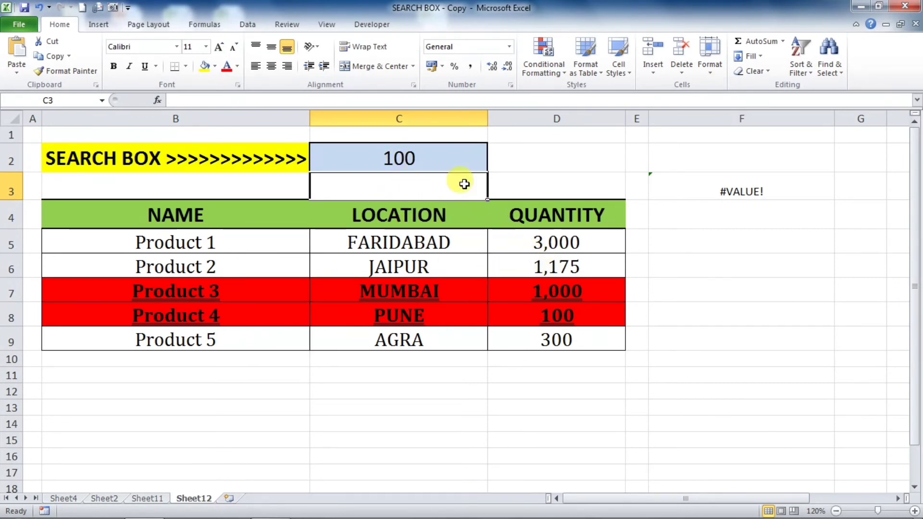
Replace the search box text in C2 with 1175 to test a search by a larger quantity
double_click(432, 155)
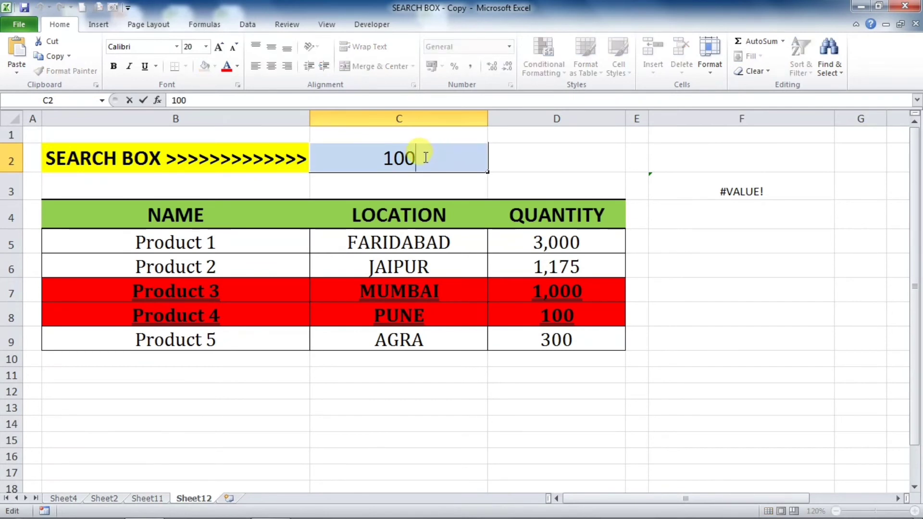
key("BackSpace")
key("BackSpace")
type("1175")
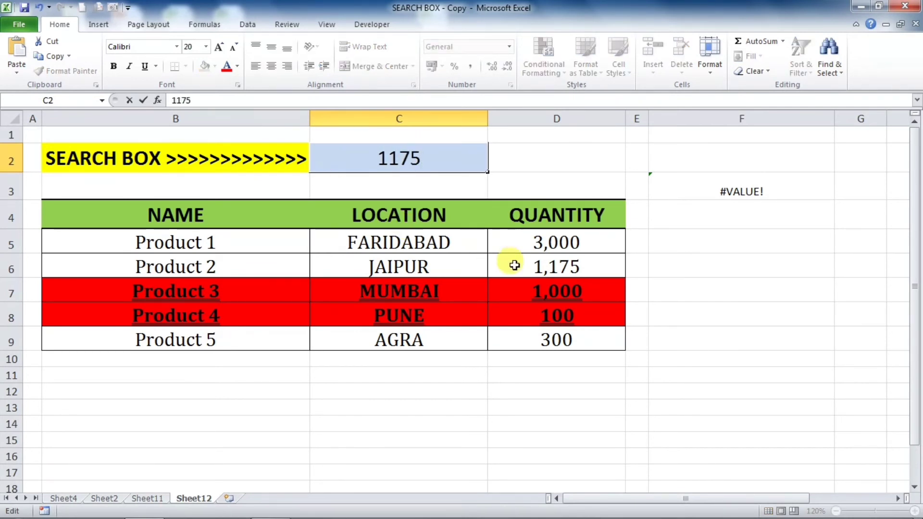
key("Return")
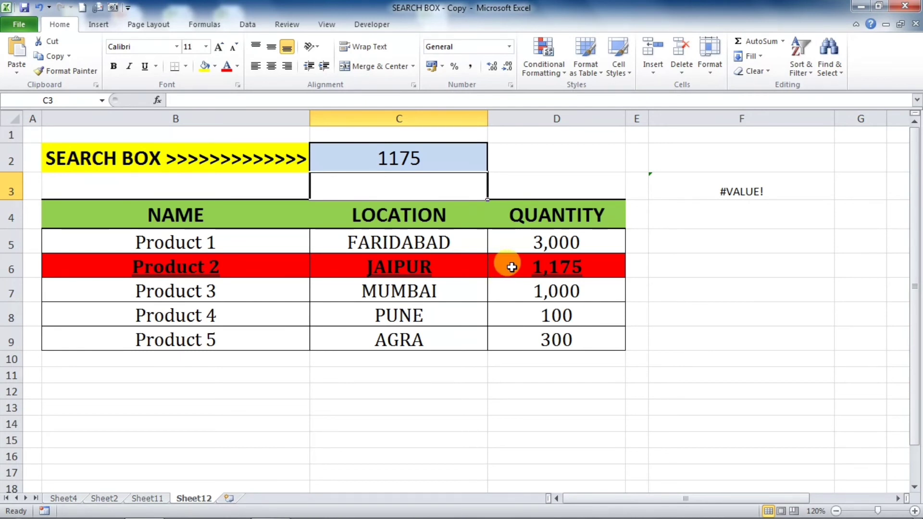
Copy the Product 5 row B9:D9 into row 10 to extend the table by one entry
left_click(67, 340)
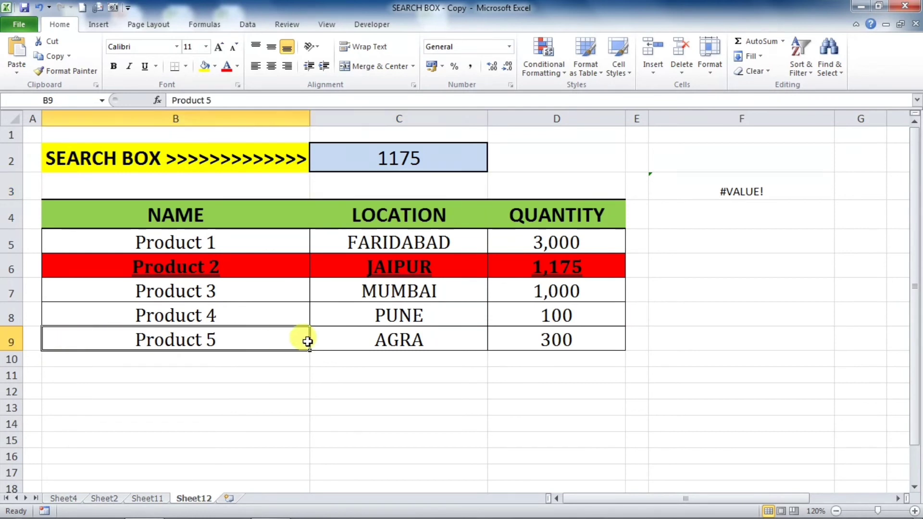
left_click_drag(308, 341, 490, 340)
key("ctrl+c")
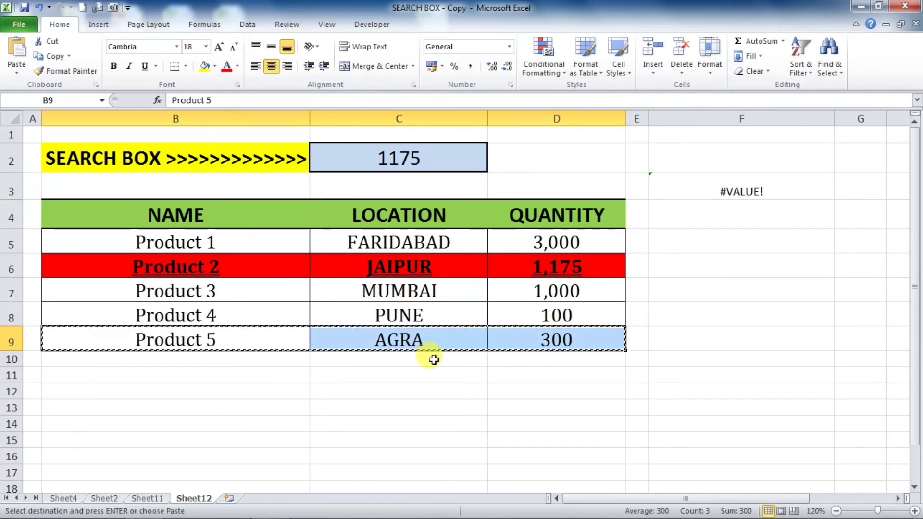
left_click(189, 358)
key("Return")
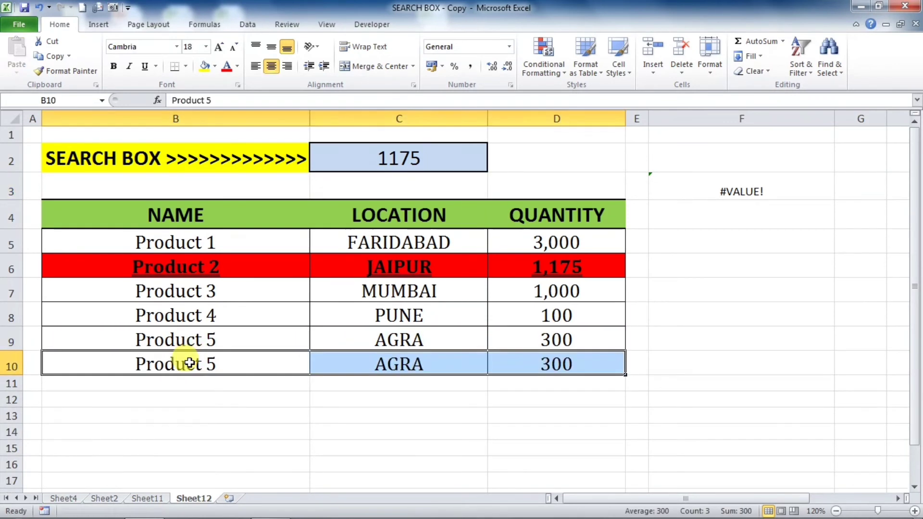
Change the copied entry in row 10 to location AS, quantity 333 and name Product 6
double_click(434, 367)
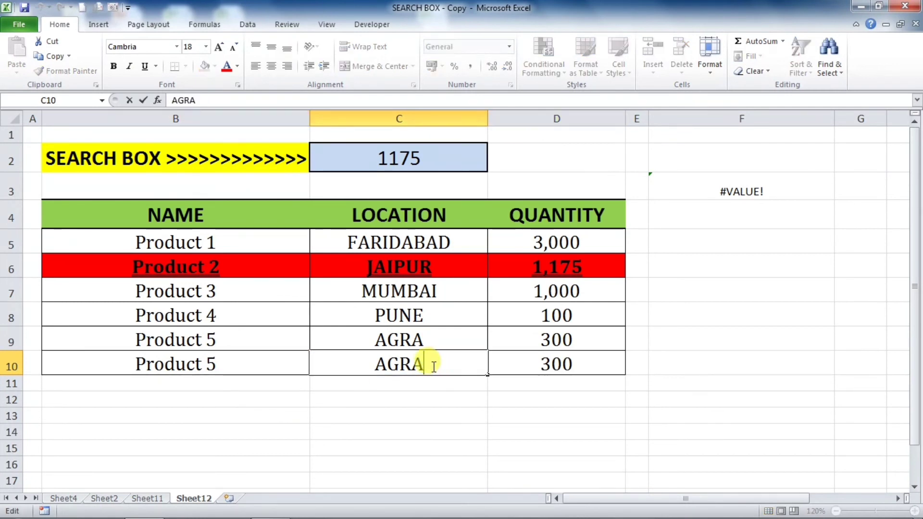
key("shift+Left")
key("shift+Left")
key("shift+Left")
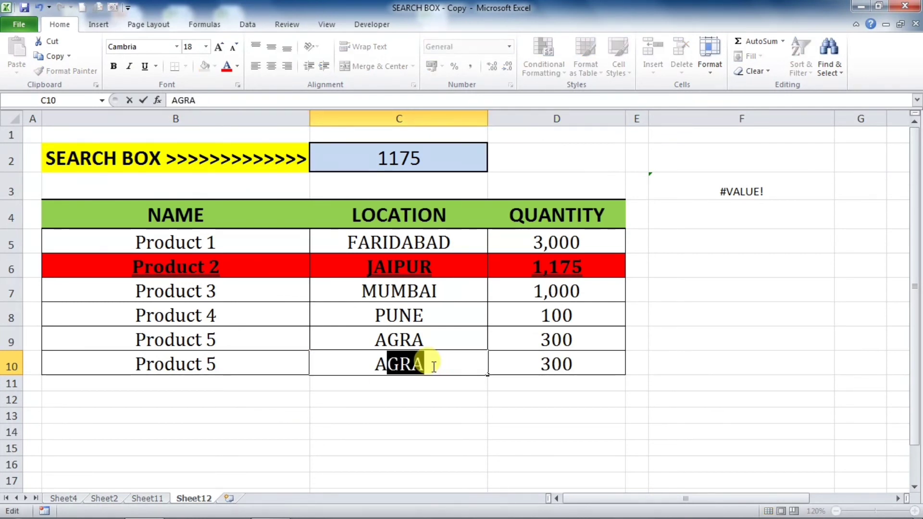
type("S")
left_click(512, 366)
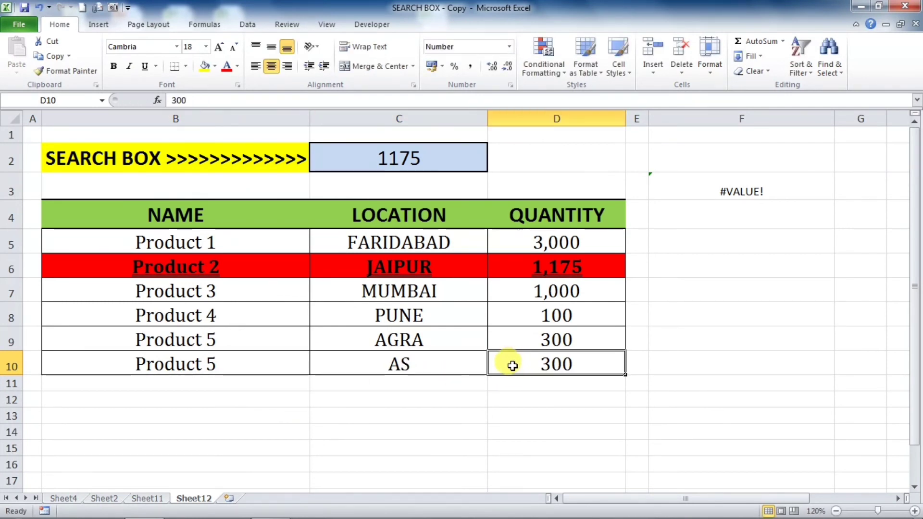
type("333")
left_click(561, 403)
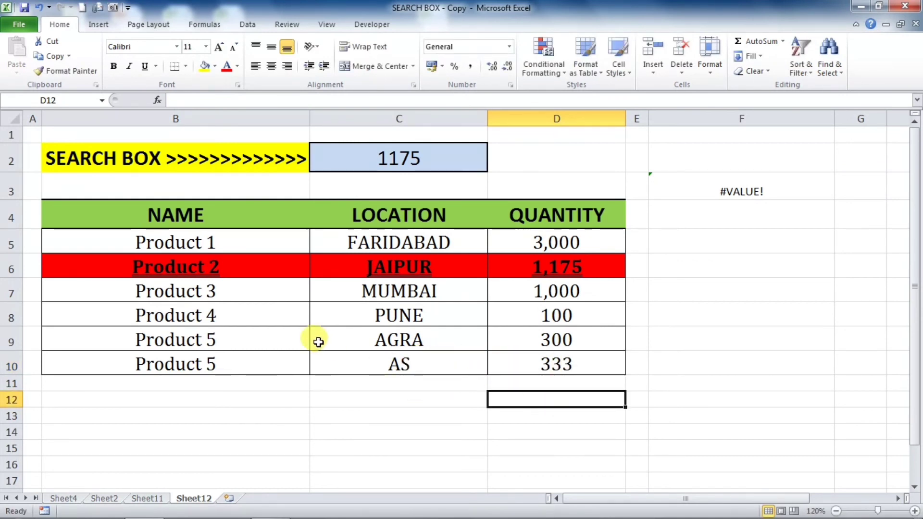
double_click(230, 362)
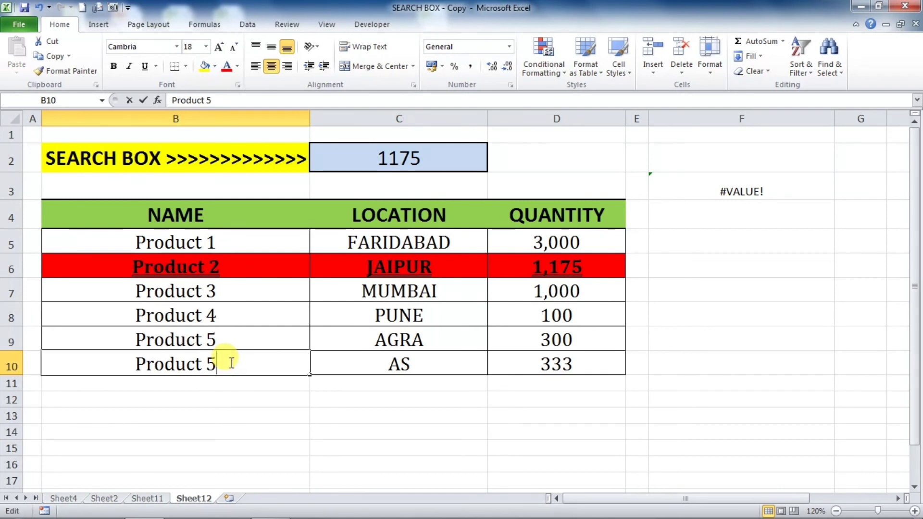
key("BackSpace")
type("6")
left_click(232, 414)
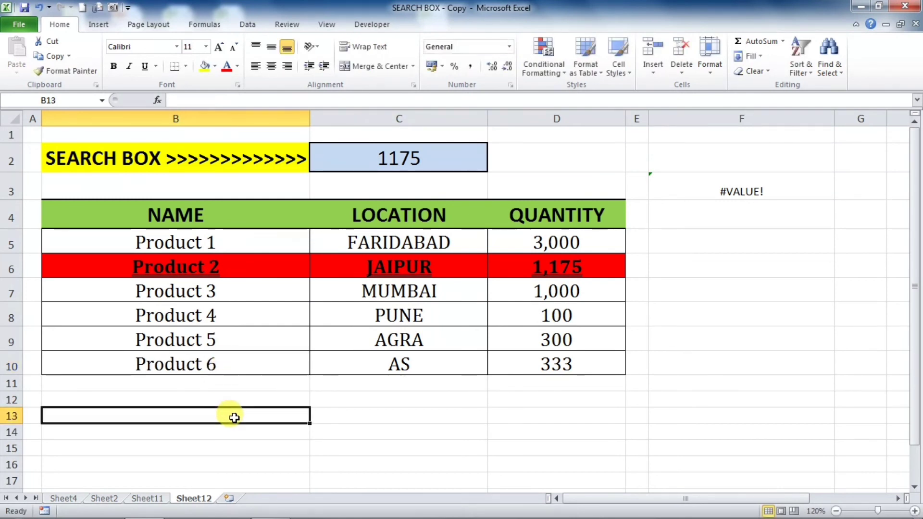
Replace the search box text in C2 with 333 to test a search for the added row
left_click(430, 154)
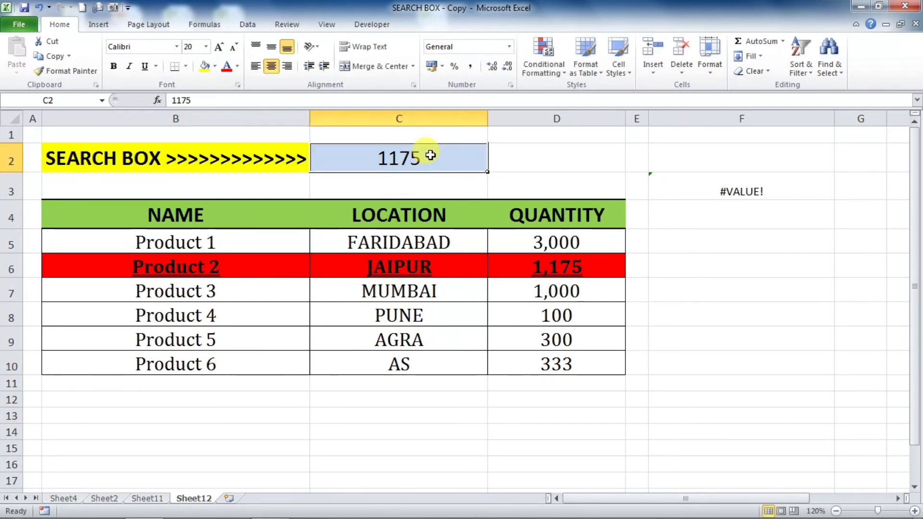
double_click(430, 155)
key("BackSpace")
key("BackSpace")
key("BackSpace")
key("BackSpace")
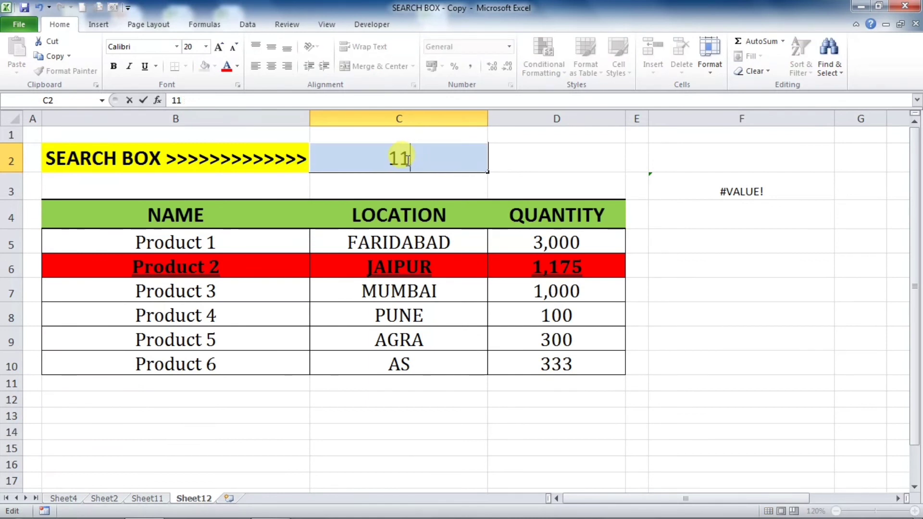
type("333")
key("Return")
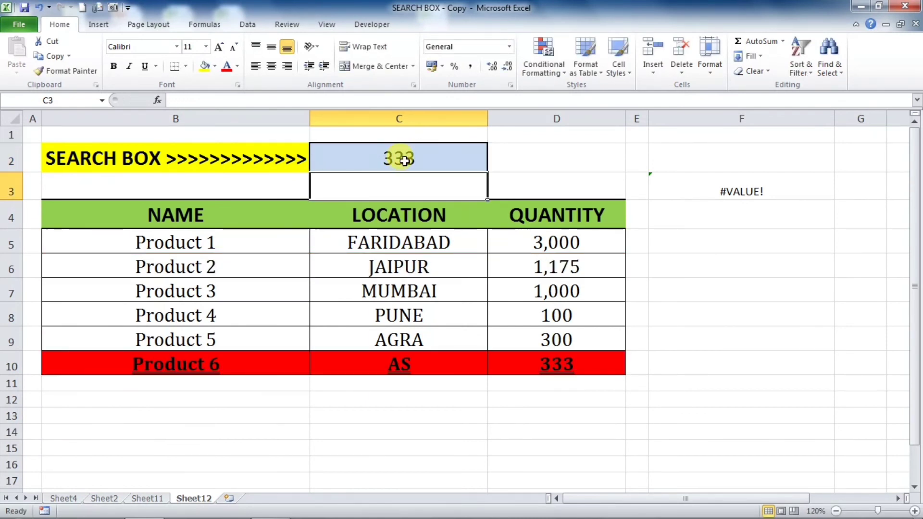